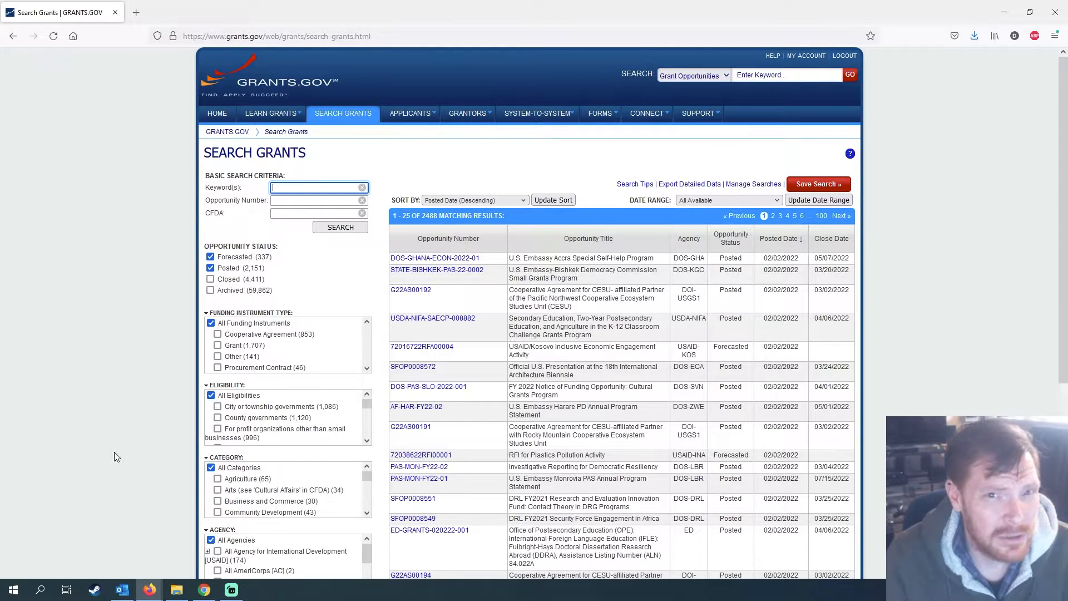
Filter the grant opportunities to the agency All Department of Energy - Office of Science
scroll(115, 453, "down", 3)
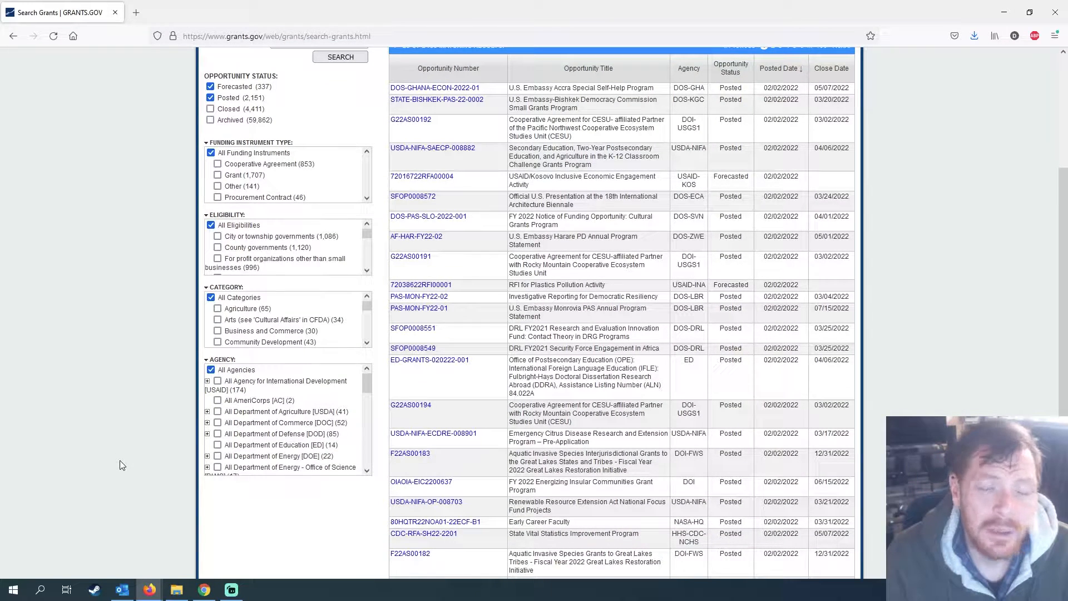
scroll(325, 419, "down", 1)
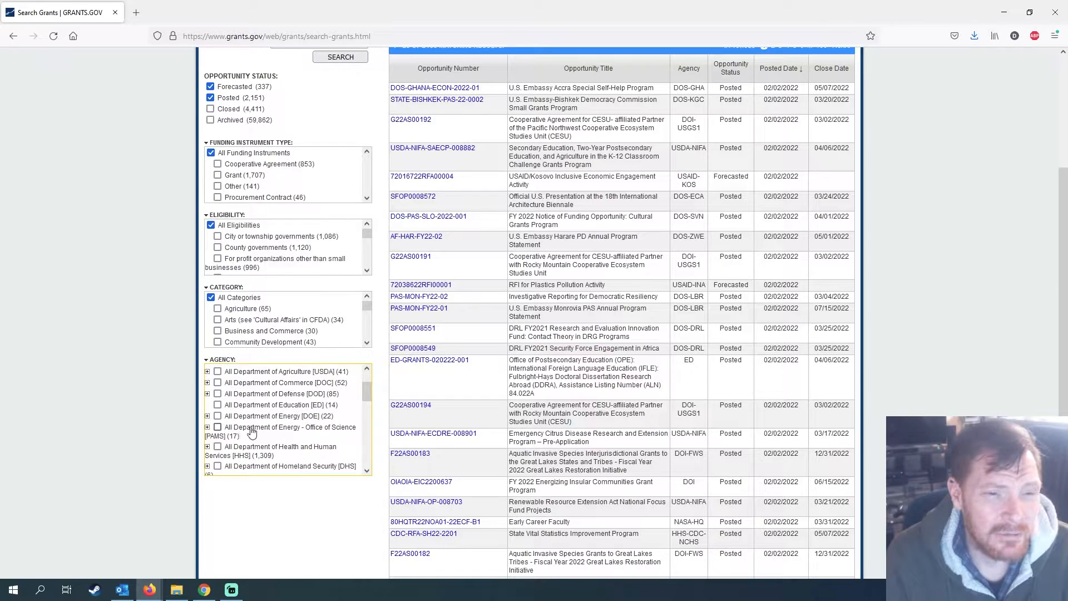
left_click(218, 427)
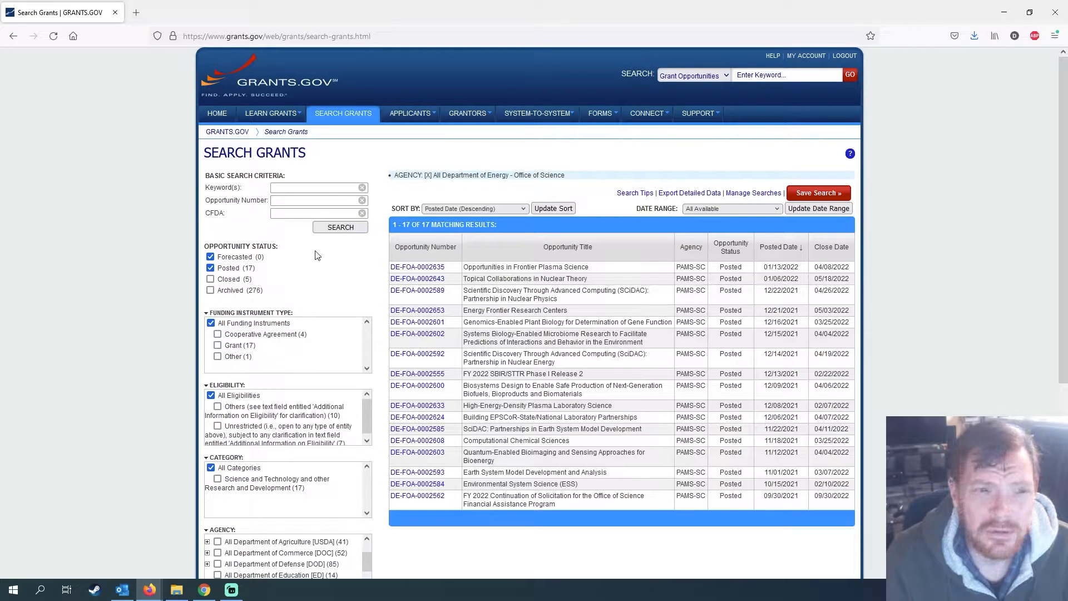
Search the grant opportunities for the keyword "sbir"
left_click(314, 187)
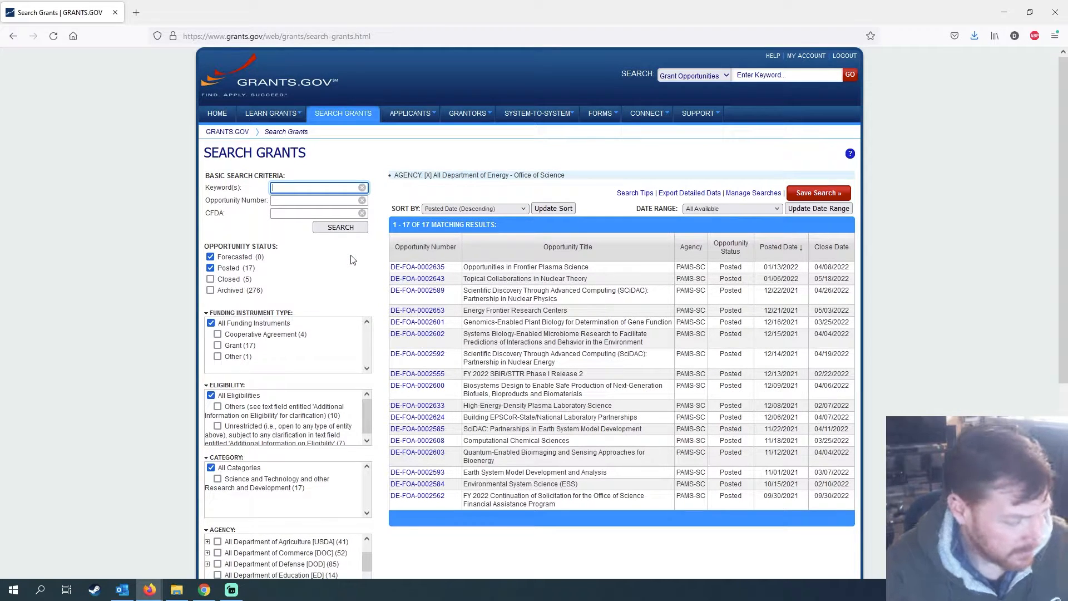
type("sbir")
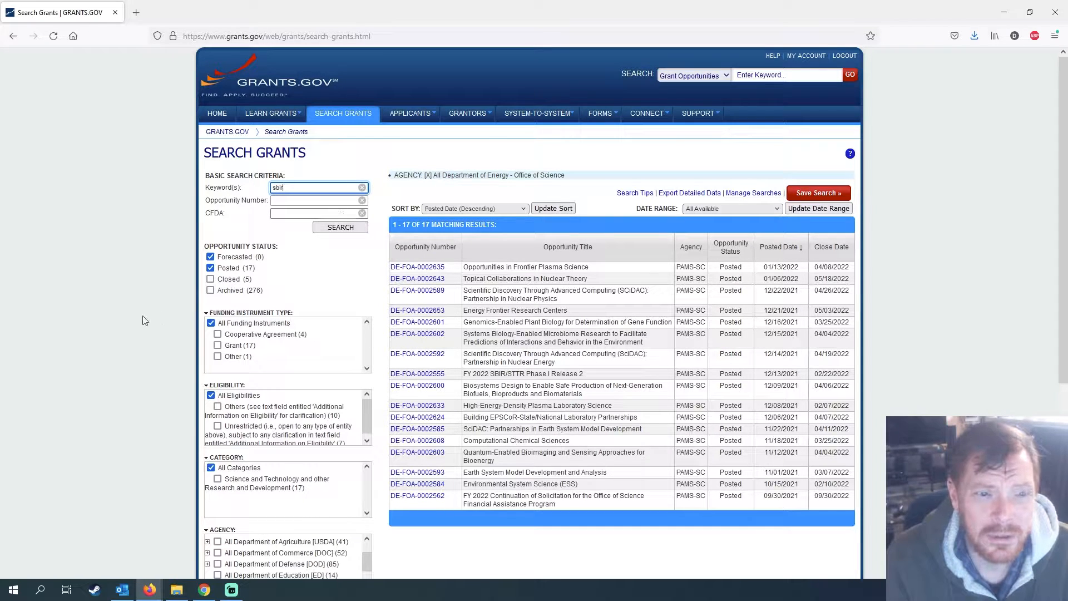
scroll(135, 322, "down", 2)
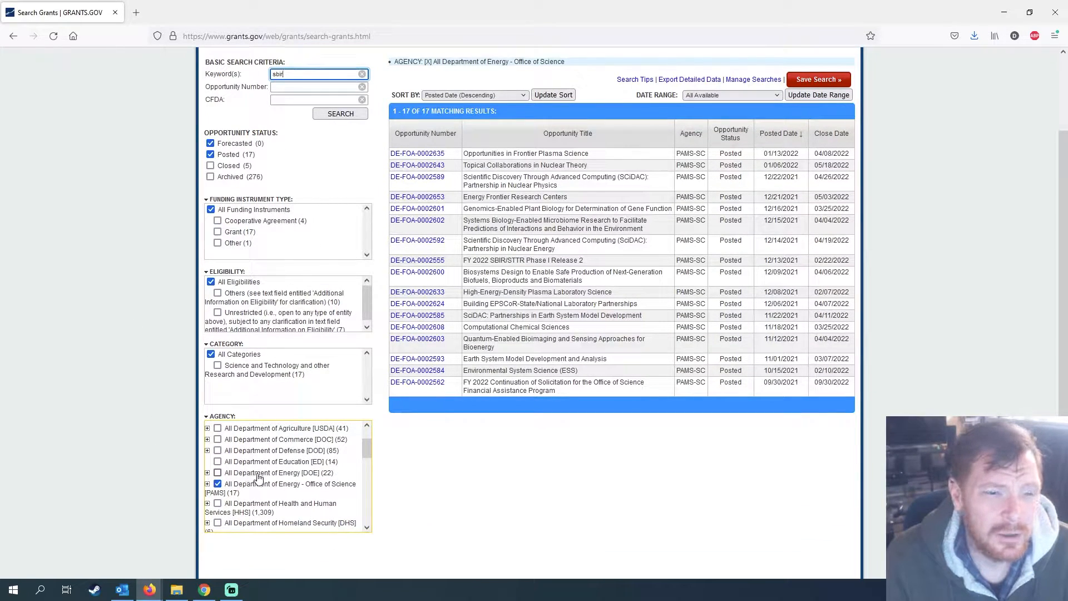
scroll(152, 464, "up", 2)
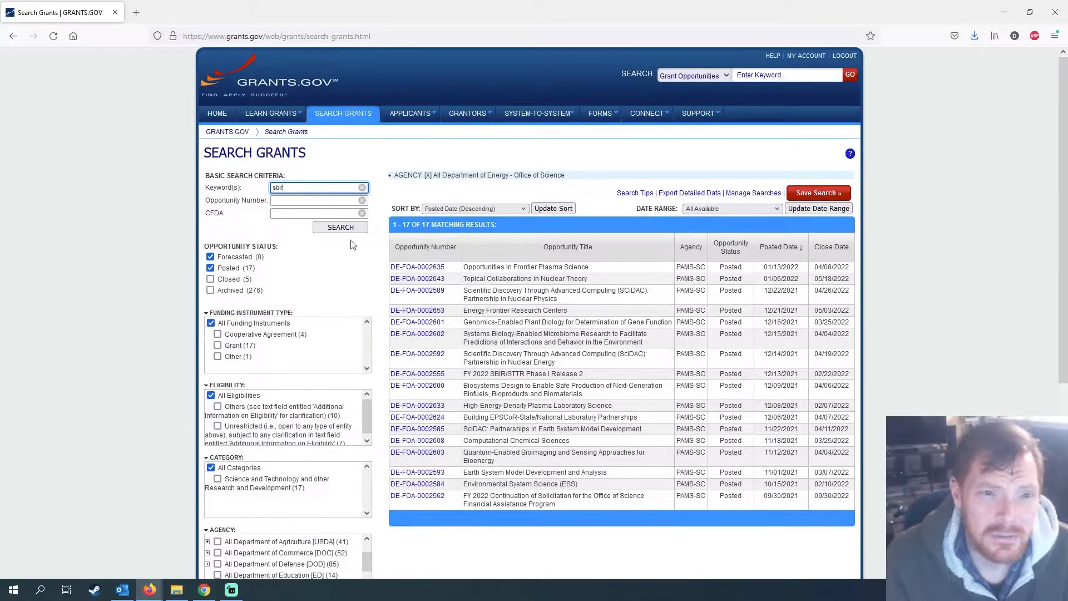
left_click(341, 227)
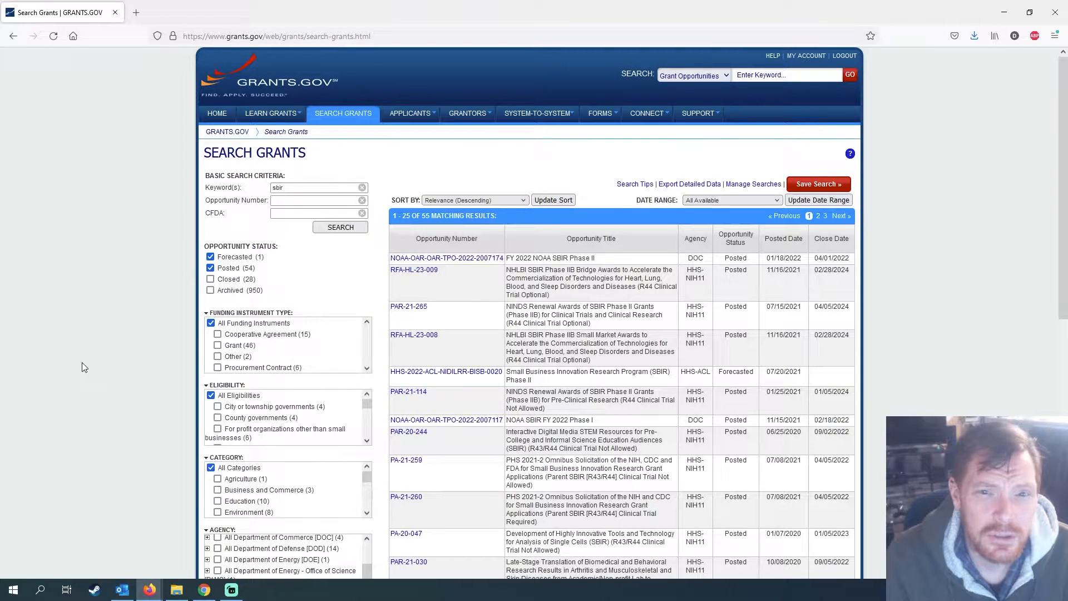
Limit the sbir results to All Department of Energy - Office of Science and open opportunity DE-FOA-0002555
scroll(104, 362, "down", 2)
left_click(217, 456)
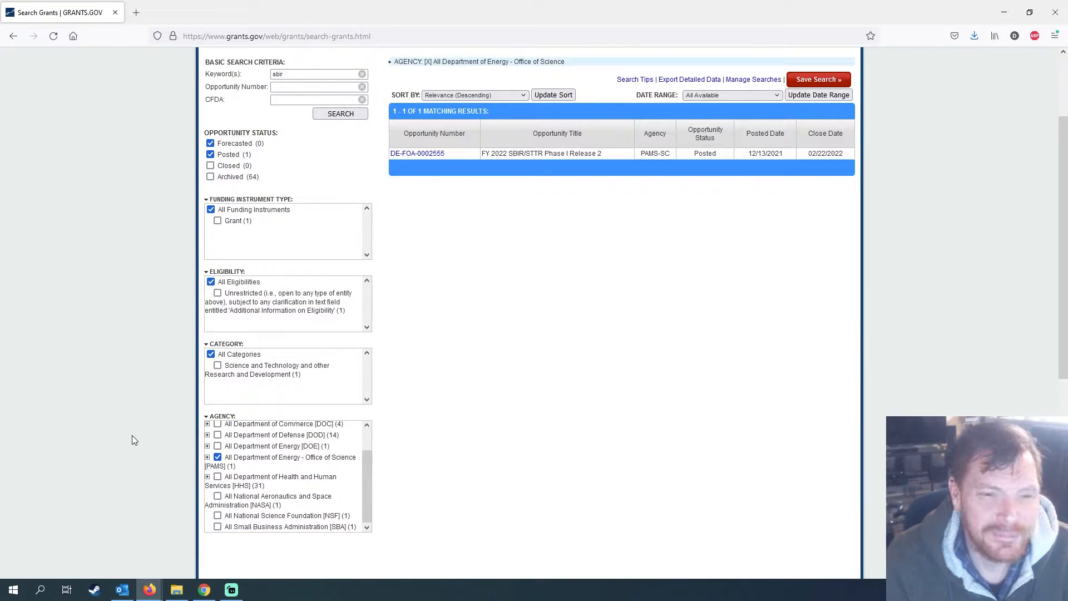
scroll(132, 436, "up", 2)
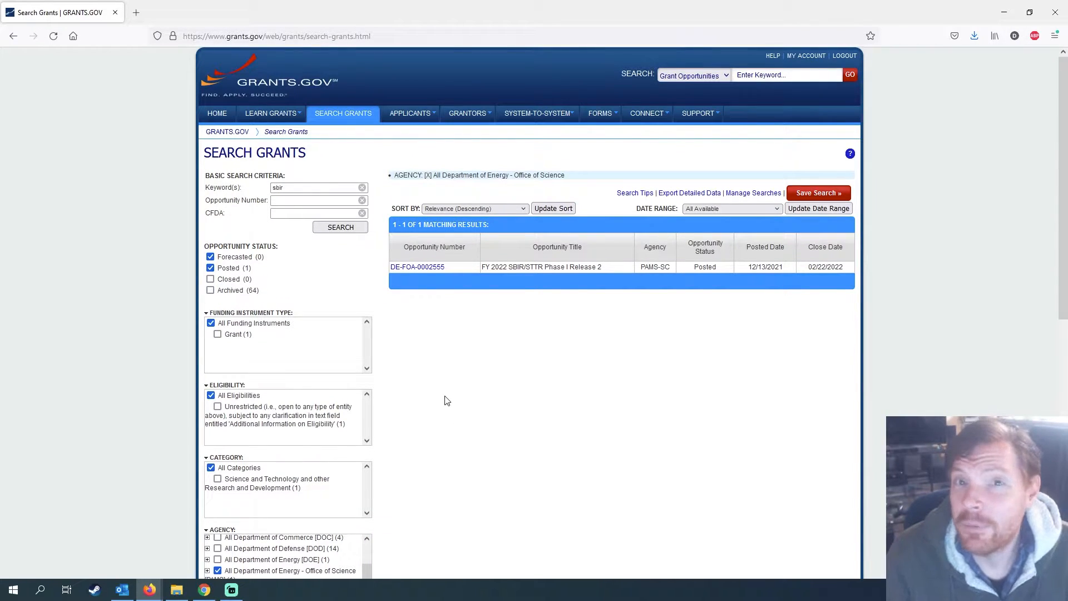
left_click(432, 268)
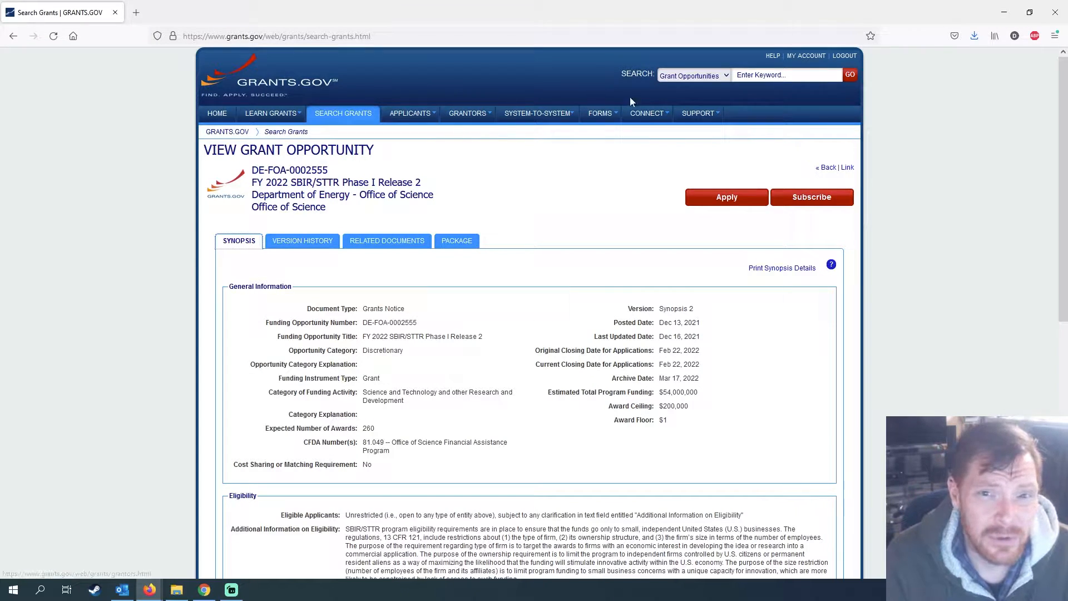
Apply for the opportunity by creating a workspace with the application filing name "doe sbir phase 1"
left_click(726, 198)
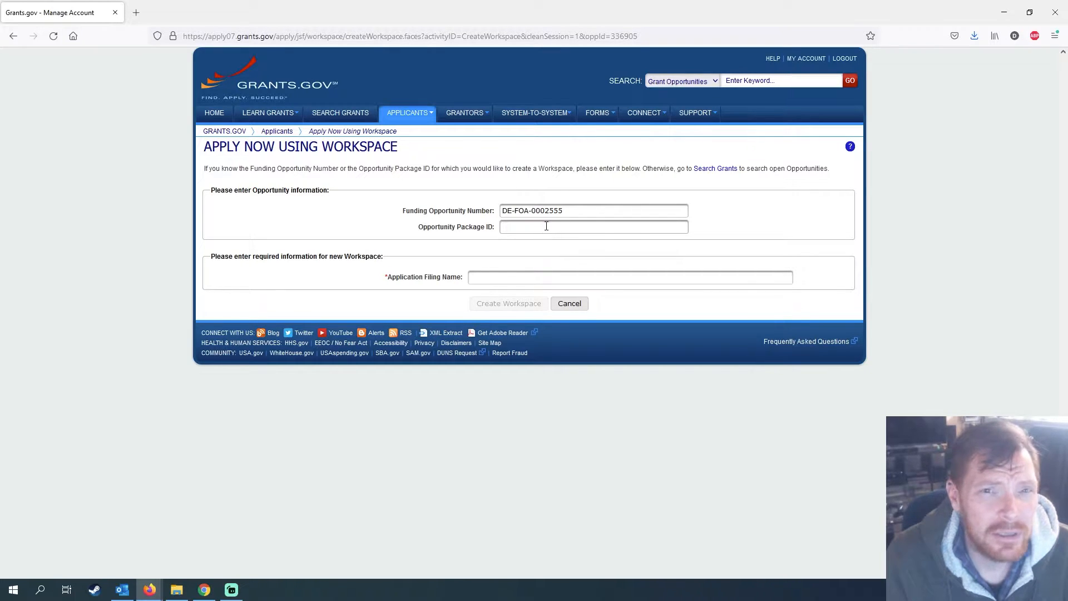
left_click(489, 278)
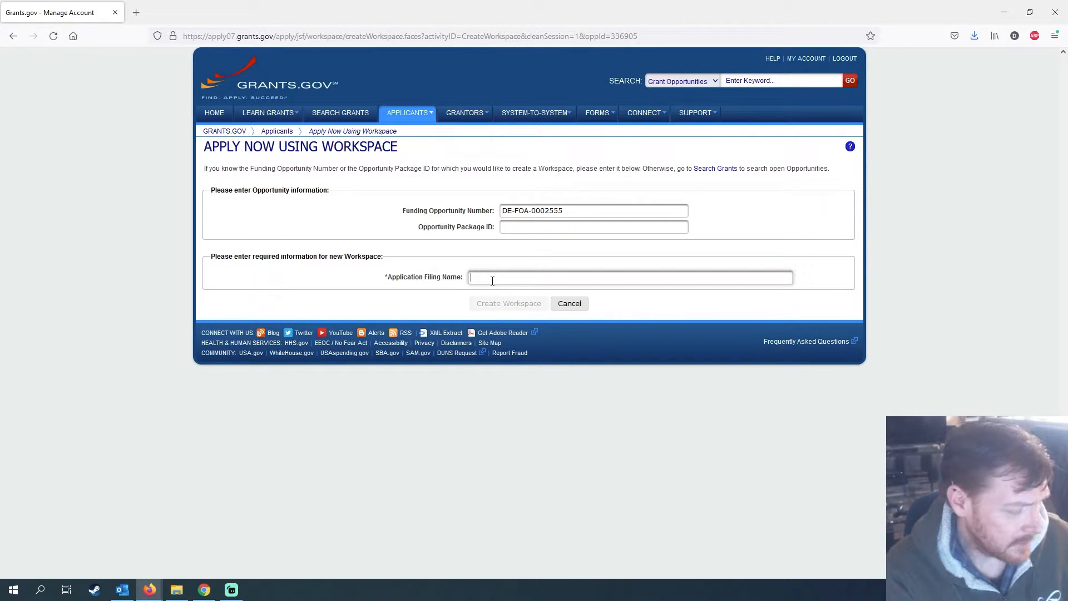
type("doe shir")
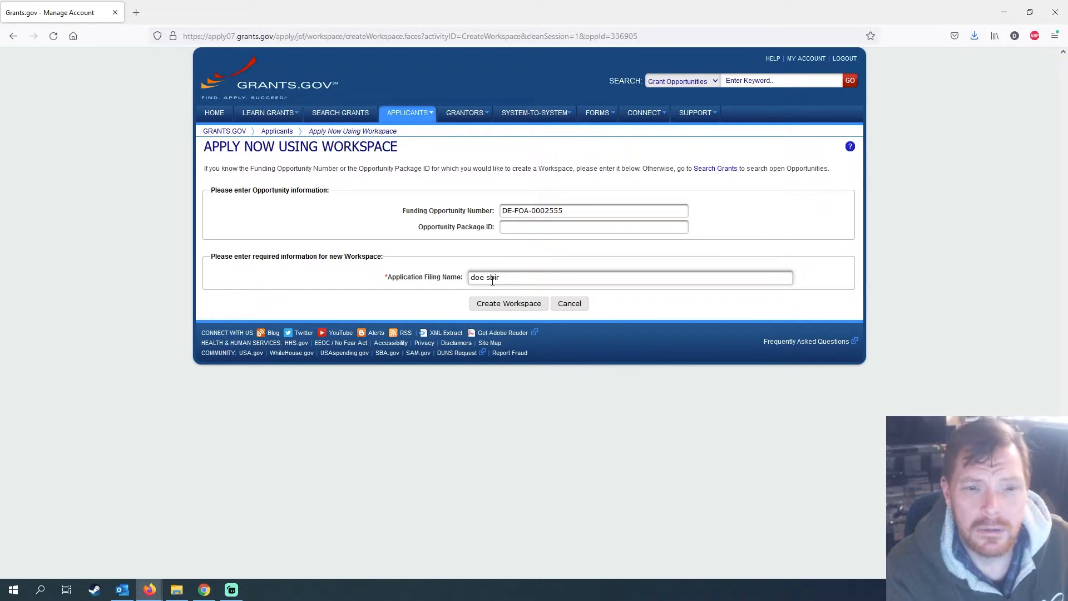
type(" phase 2")
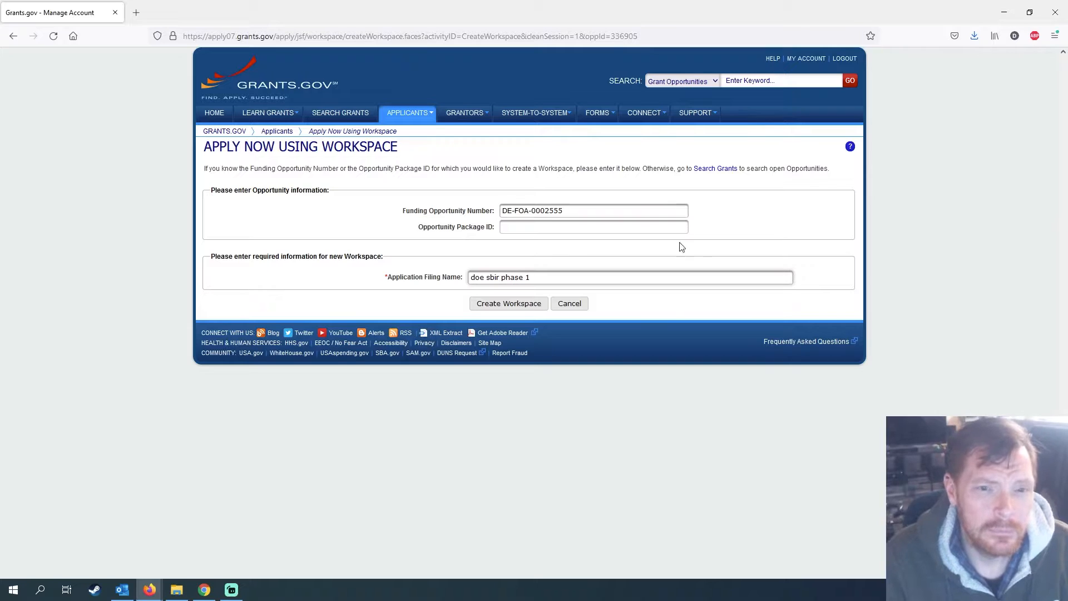
left_click(507, 303)
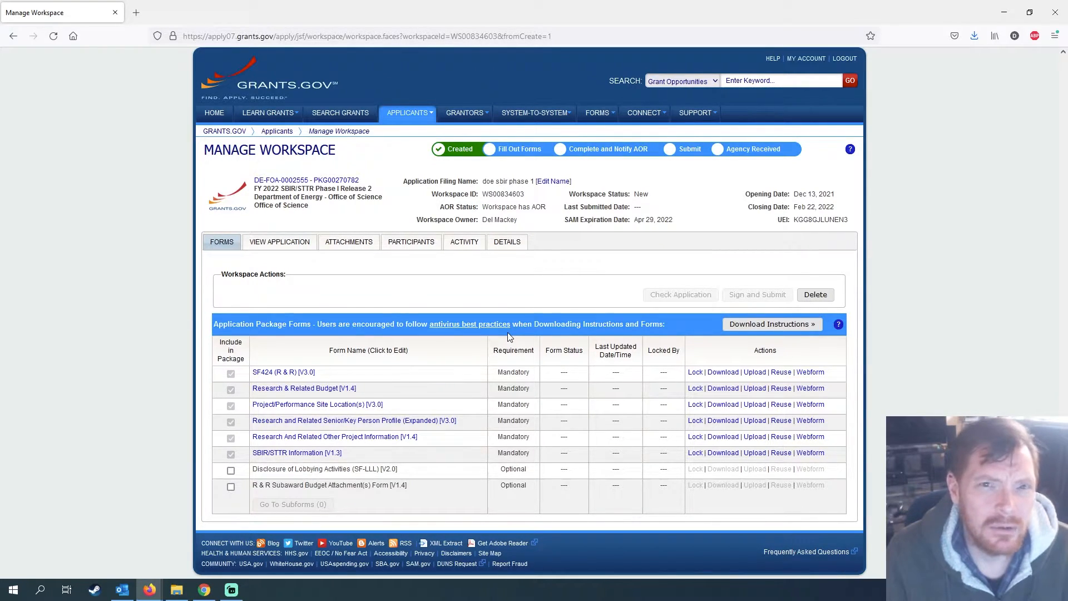
Open the mandatory SF424 (R & R) web form and look through its sections up to 8, Type of Application
left_click(306, 373)
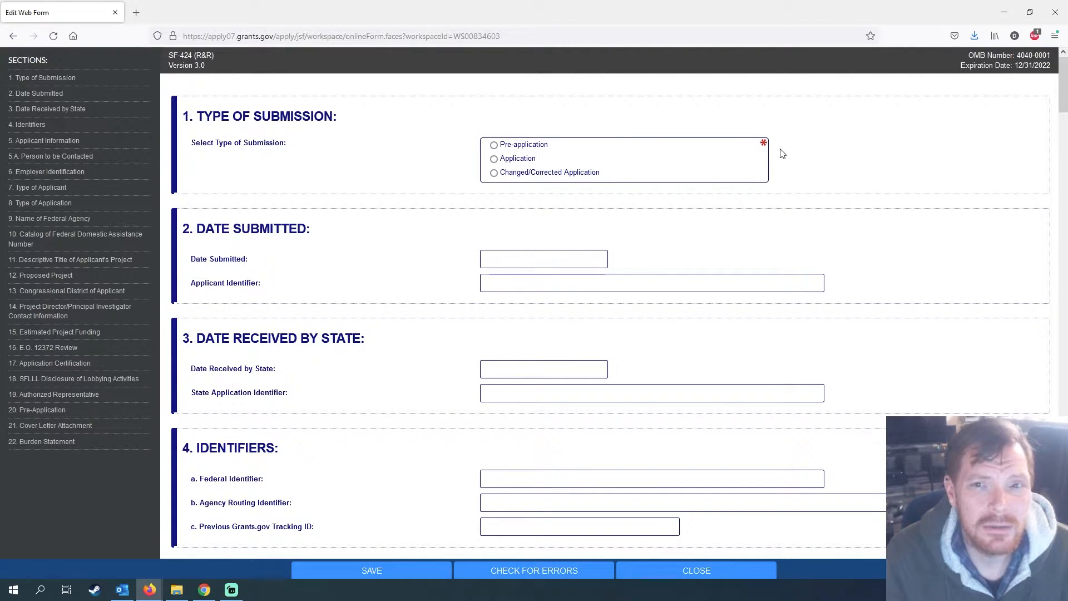
scroll(926, 262, "down", 6)
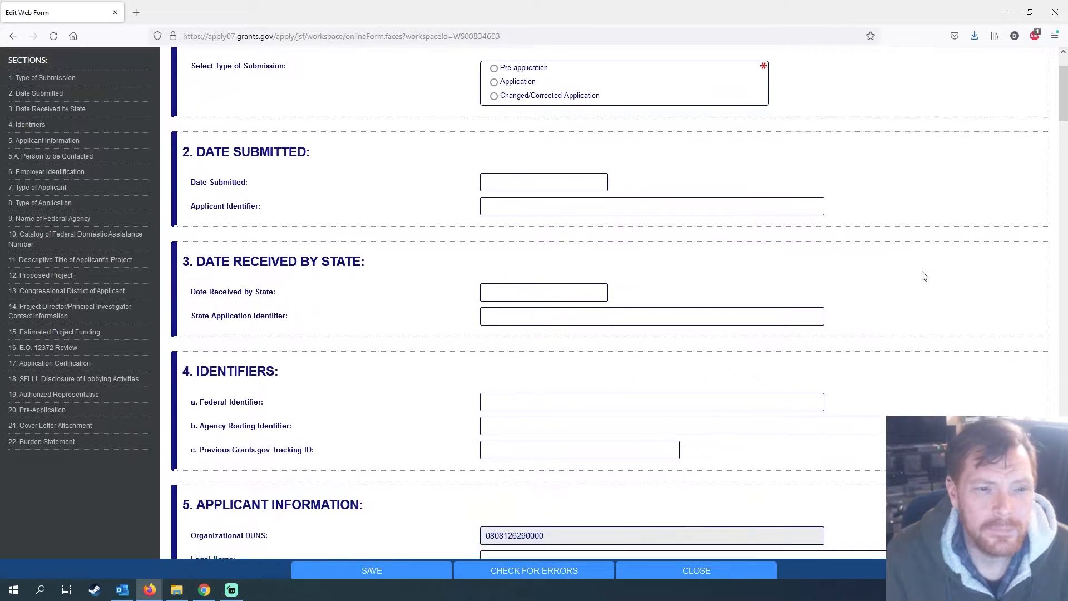
scroll(946, 367, "down", 4)
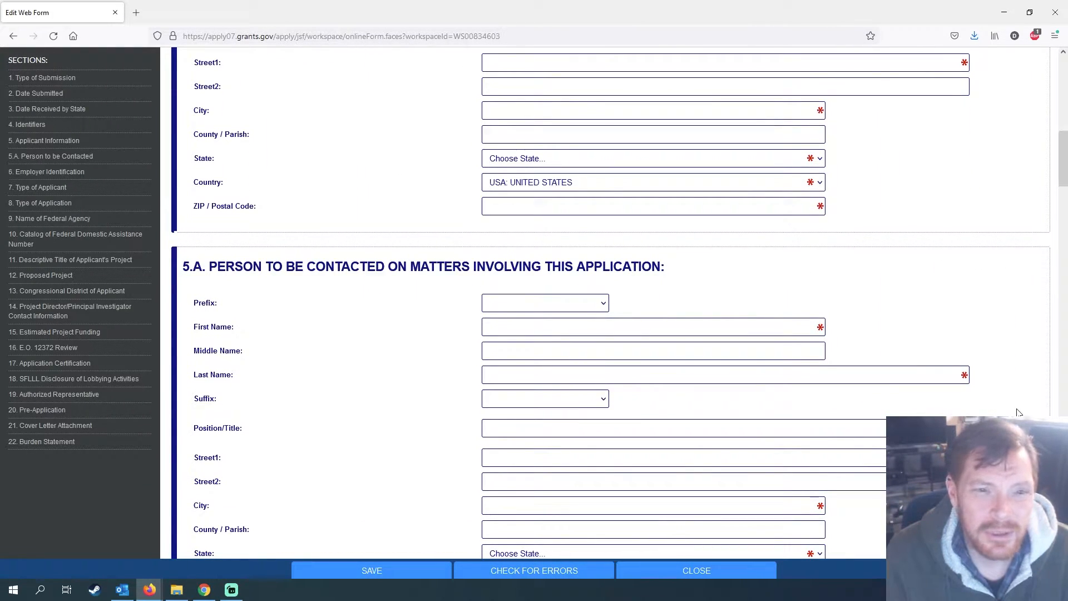
scroll(1016, 410, "down", 3)
scroll(1017, 410, "down", 6)
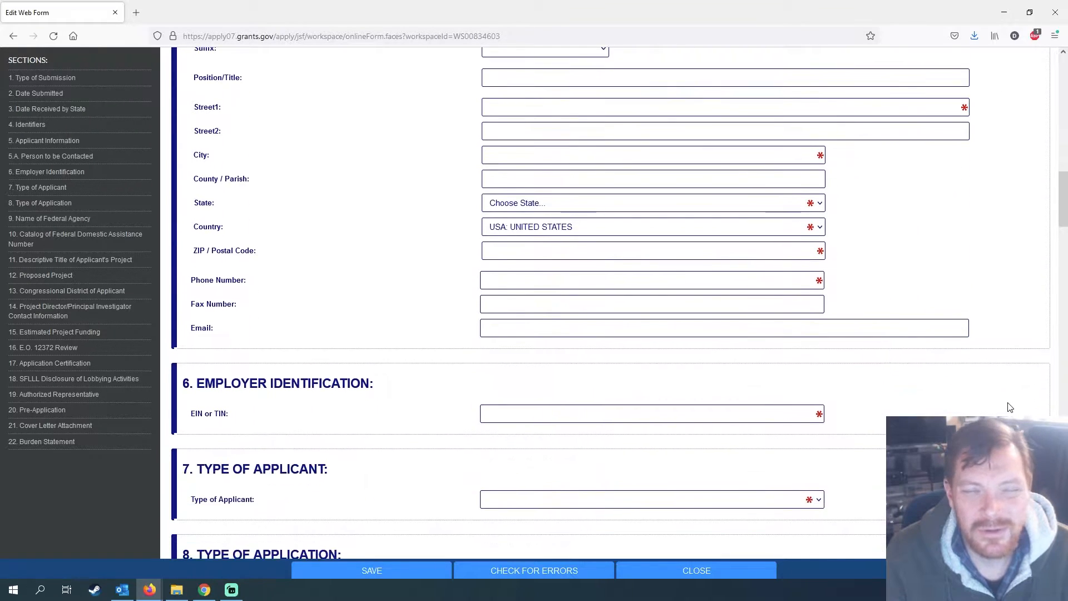
scroll(1001, 409, "down", 3)
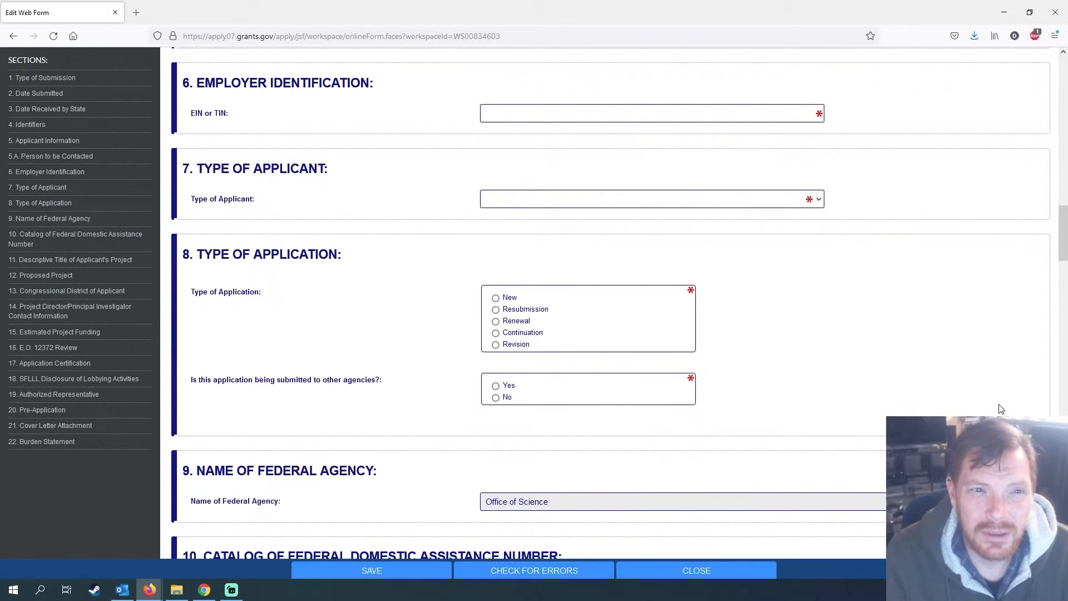
Examine the available Type of Applicant choices in section 7, including Small Business, and leave the field blank
left_click(794, 200)
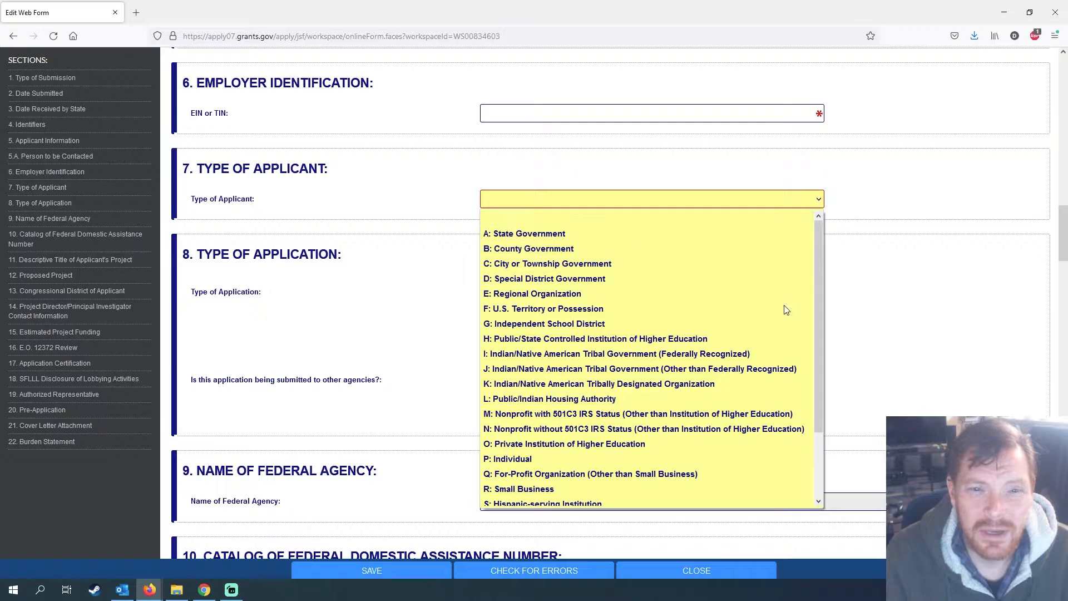
scroll(779, 333, "down", 3)
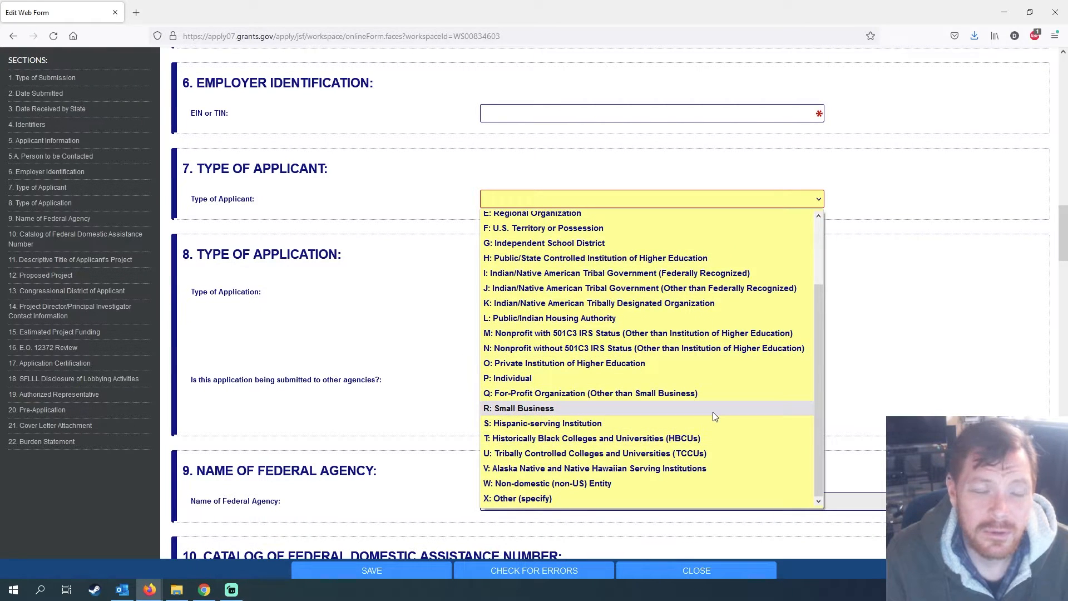
left_click(1018, 329)
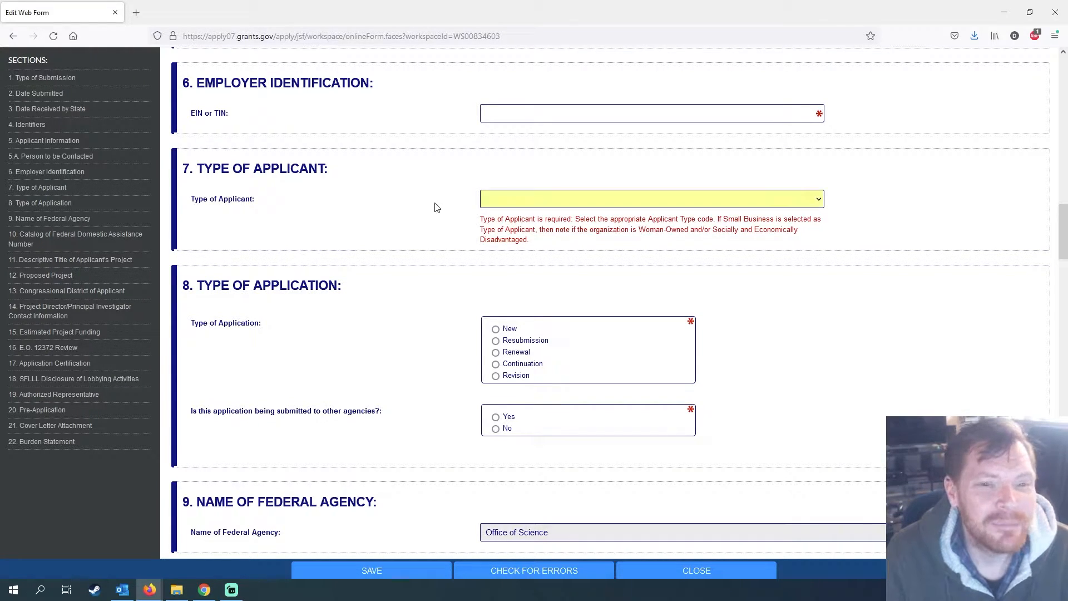
Review the form's remaining sections, from Name of Federal Agency through project details, funding, certification and attachments to the Burden Statement
scroll(372, 307, "down", 8)
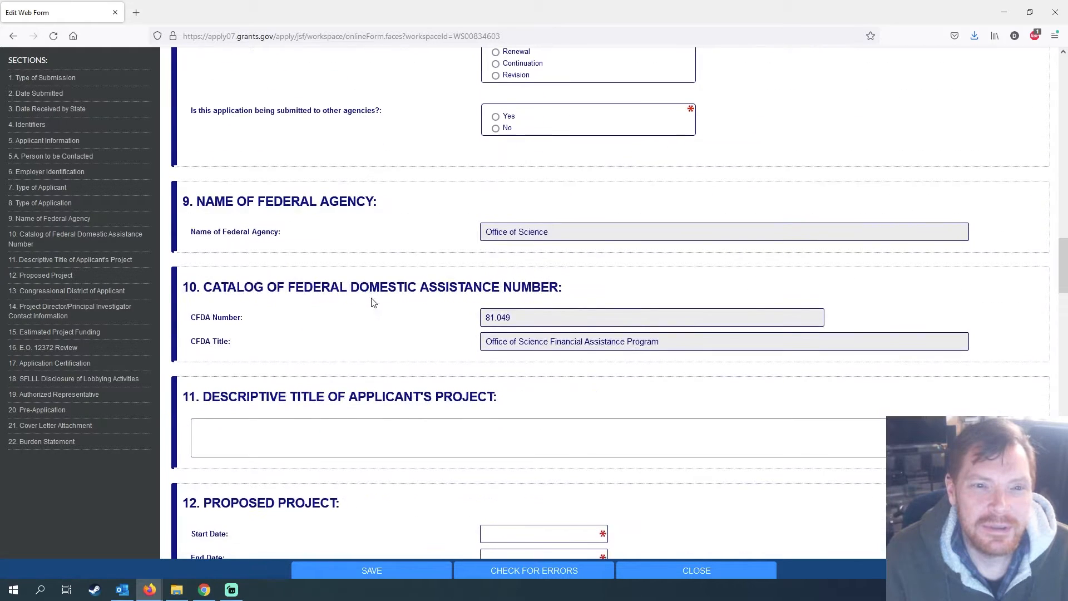
scroll(378, 291, "down", 2)
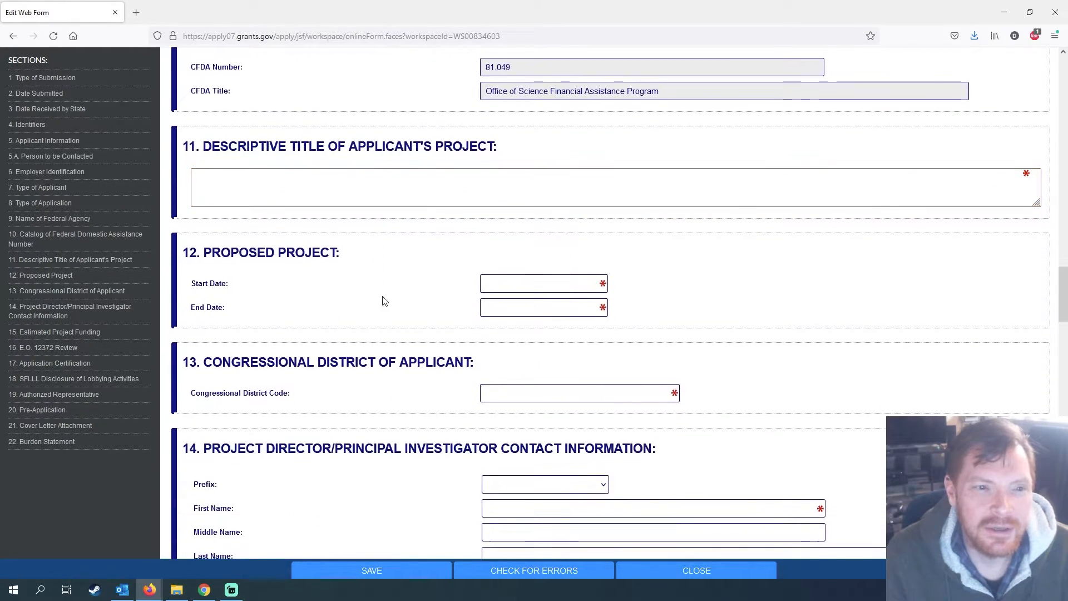
scroll(868, 365, "down", 6)
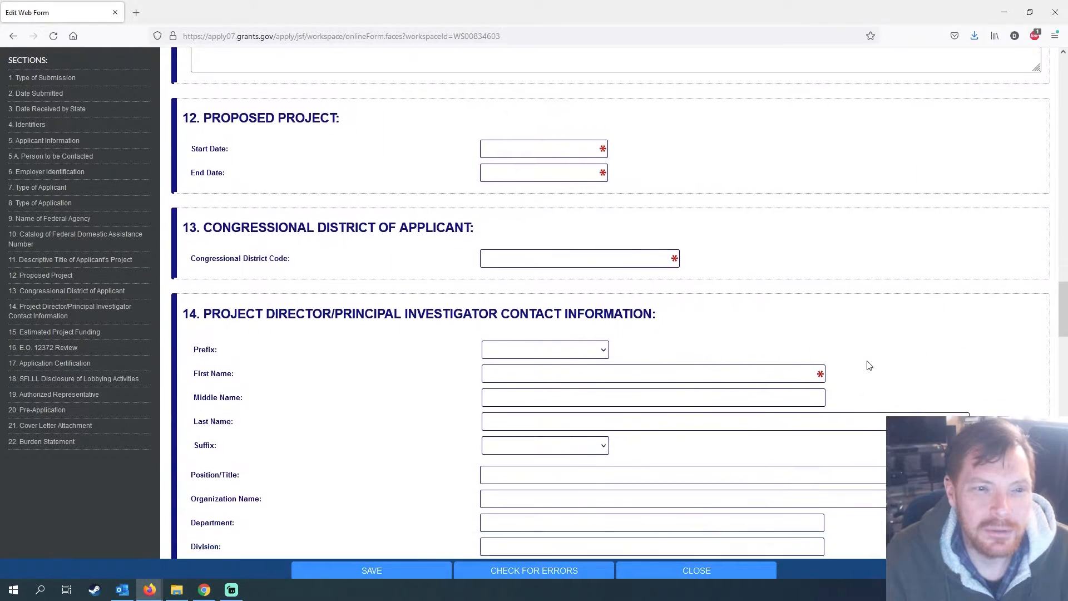
scroll(991, 390, "down", 9)
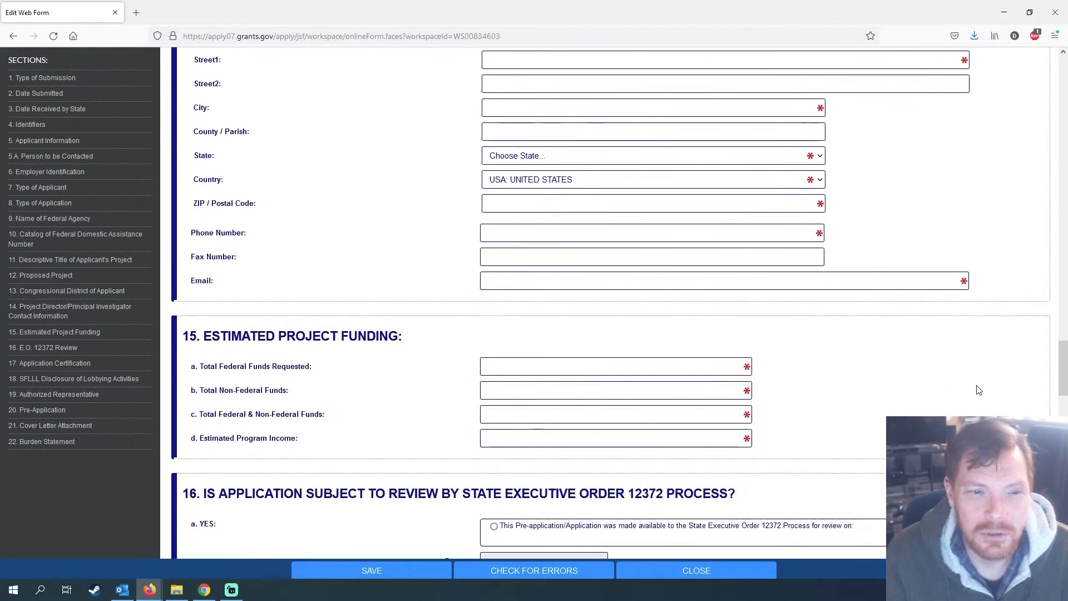
scroll(977, 391, "down", 5)
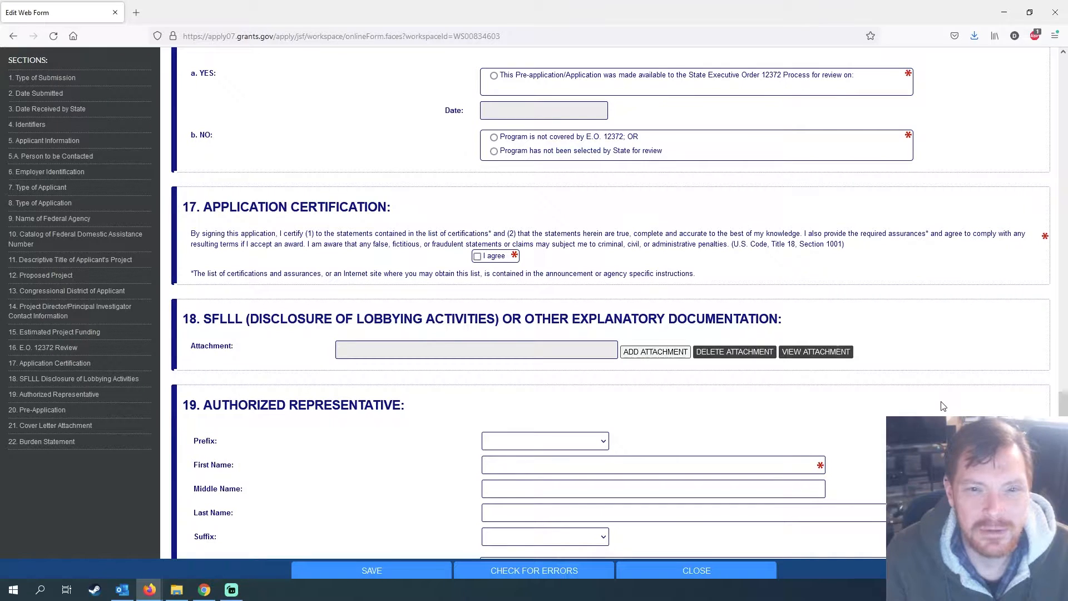
scroll(943, 400, "down", 10)
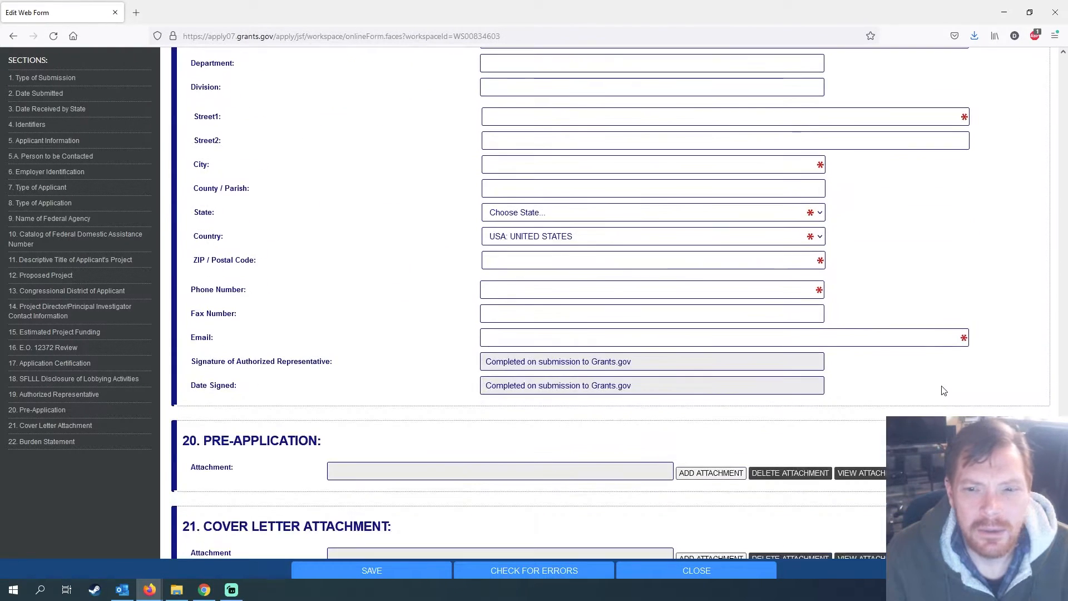
scroll(944, 390, "down", 3)
scroll(591, 466, "down", 2)
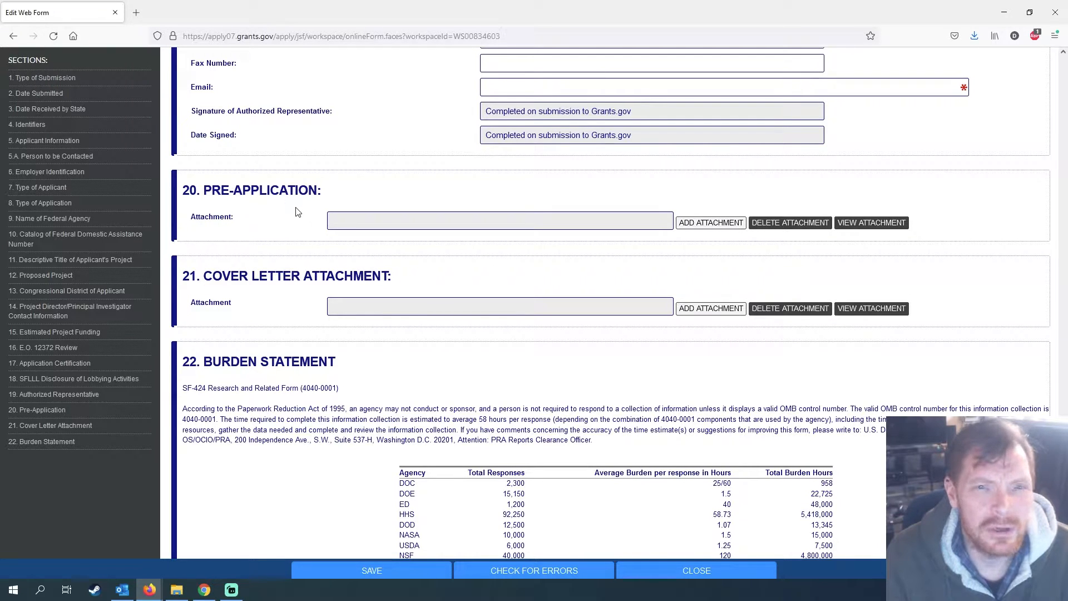
scroll(295, 244, "down", 2)
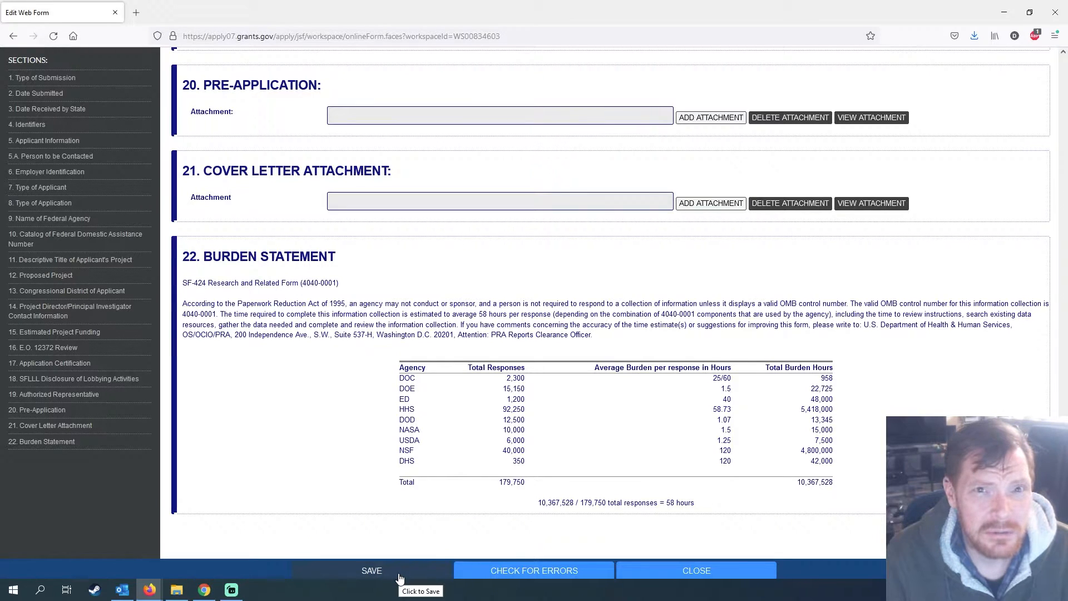
Check the form for errors, following the Type of Submission error to its field, and save the form
left_click(531, 573)
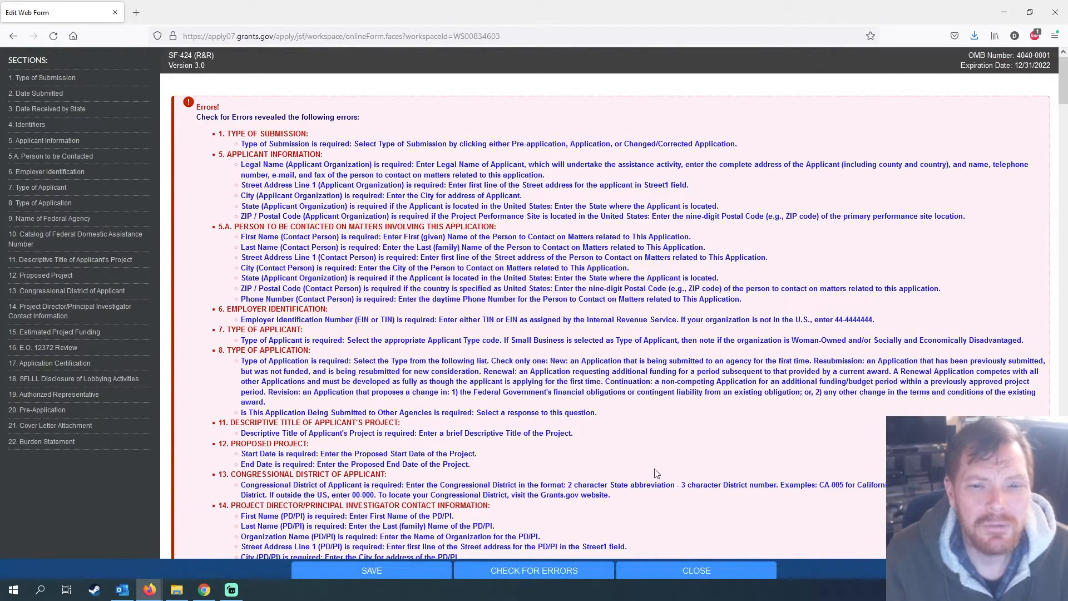
left_click(472, 146)
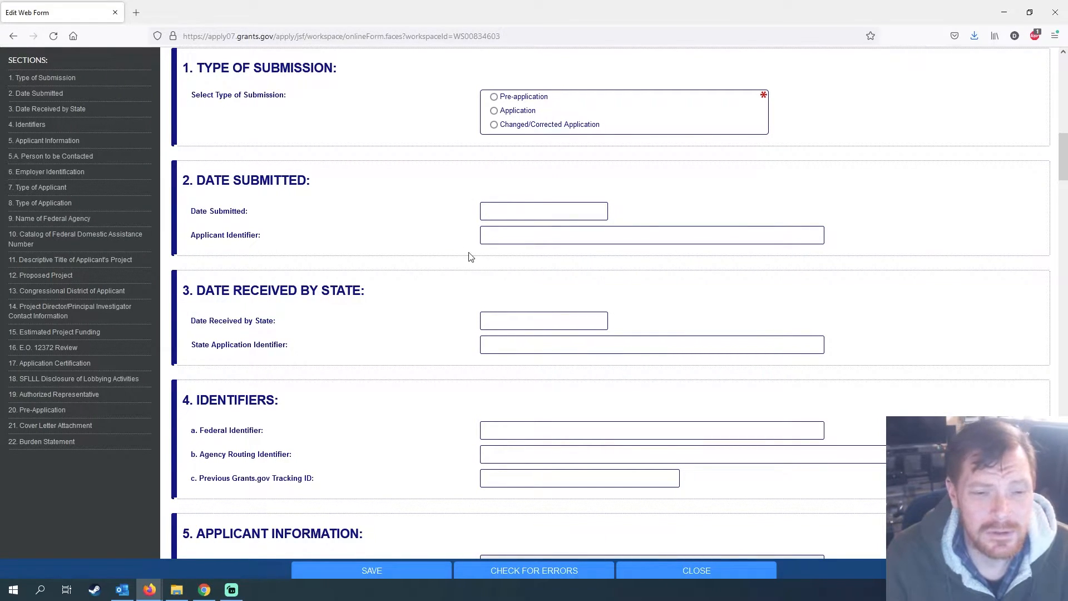
left_click(388, 575)
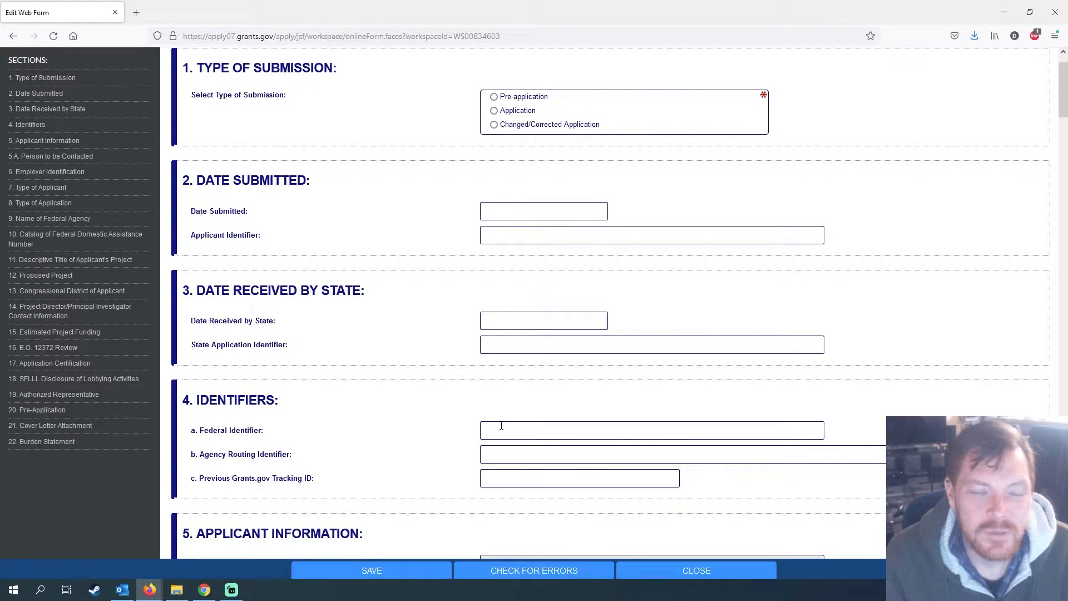
Read the Federal Identifier field's guidance, then close the SF424 (R & R) form and unlock it
mouse_move(499, 423)
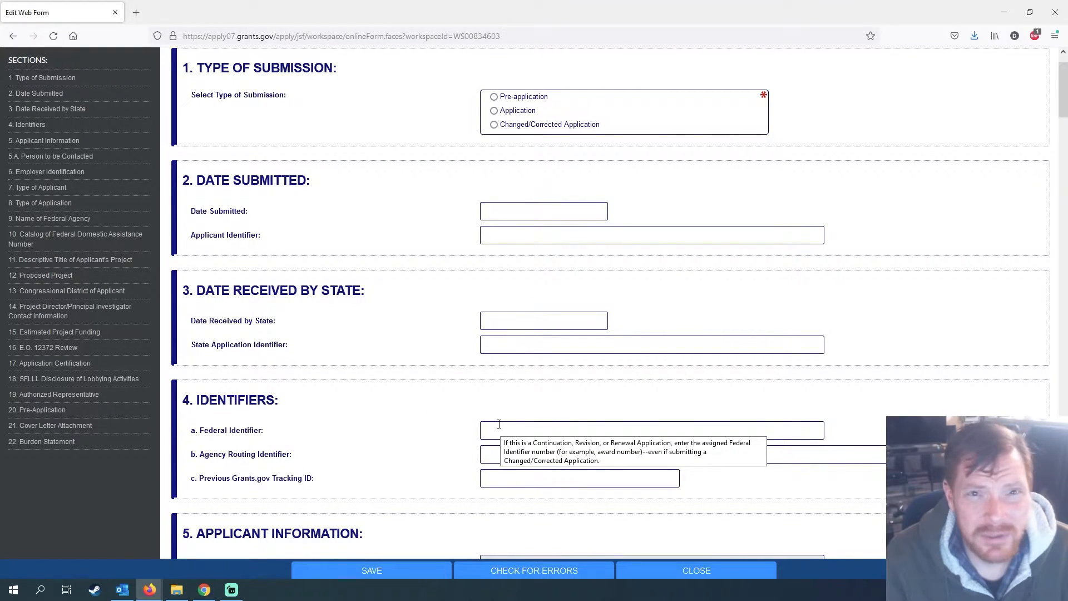
left_click(683, 570)
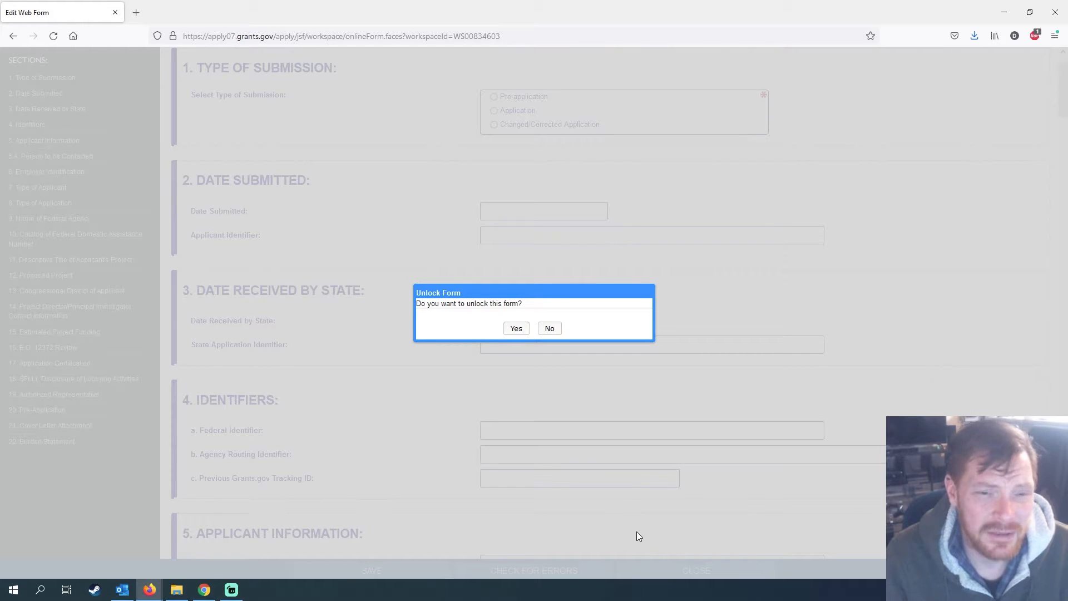
left_click(515, 329)
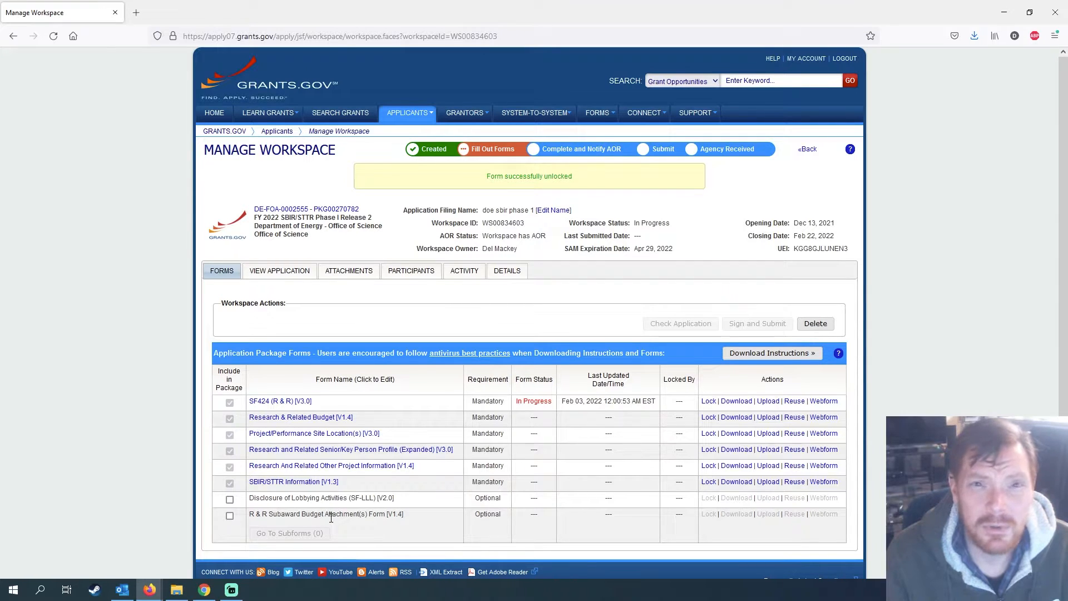
Include the optional R & R Subaward Budget Attachment(s) Form in the package, look over its web form and close it
left_click(229, 515)
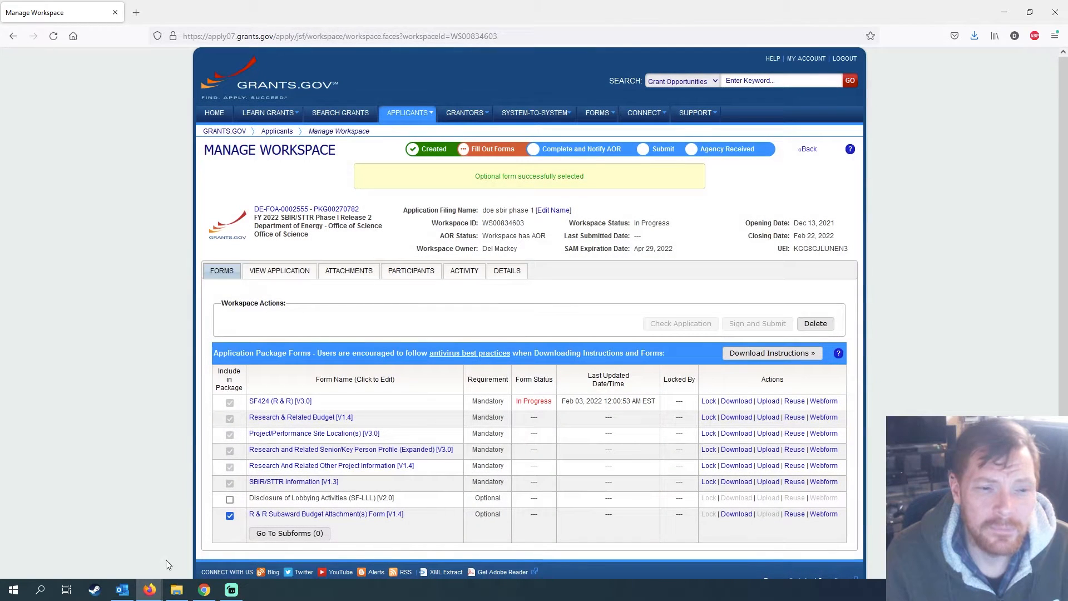
left_click(381, 514)
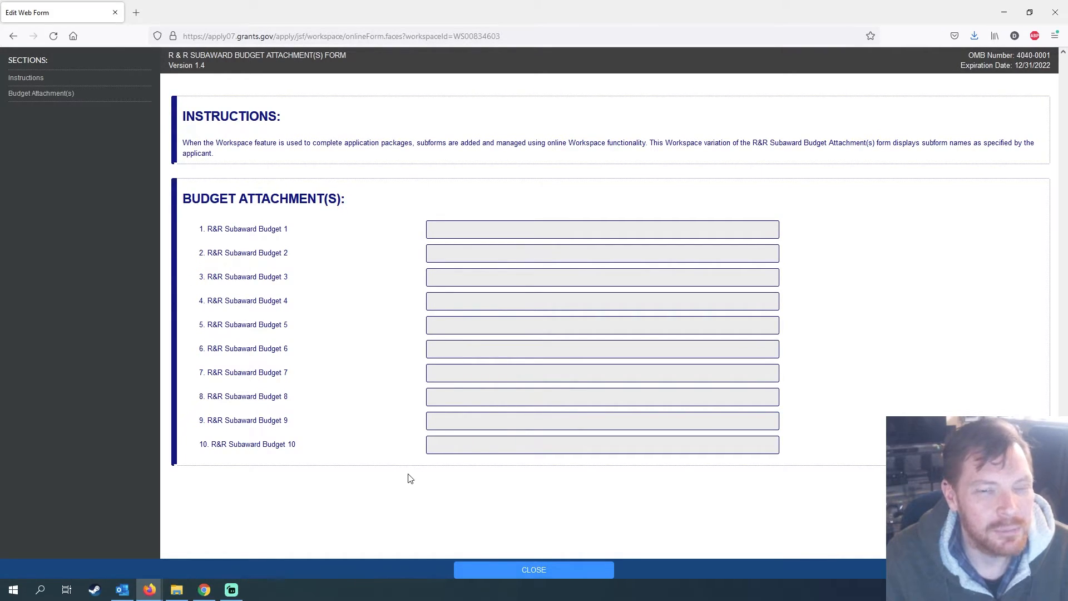
left_click(544, 575)
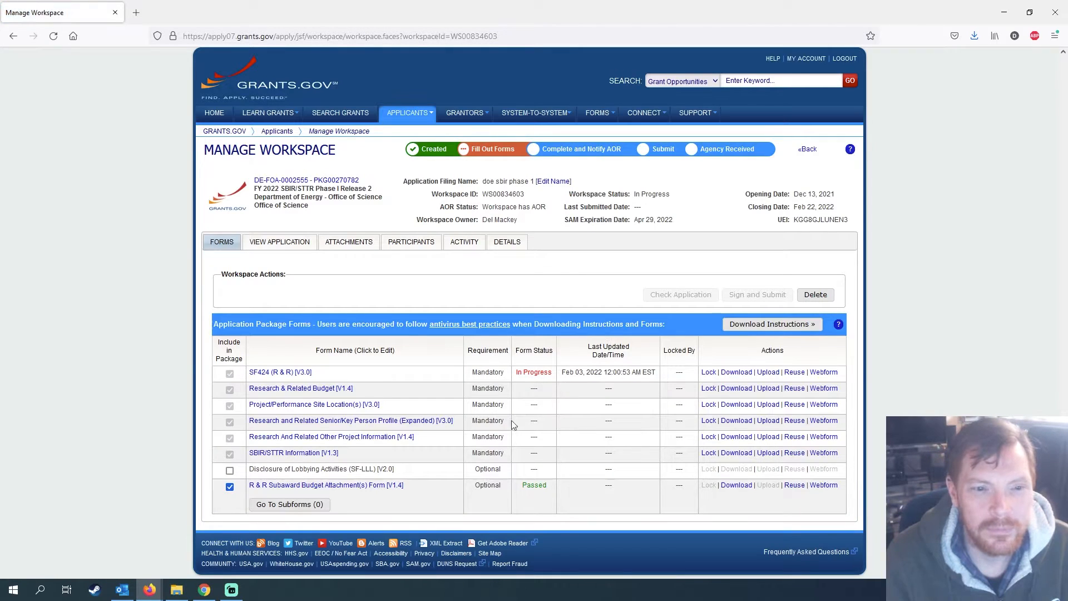
Add a subform row named "NMSU subaward" to the R & R Subaward Budget Attachment(s) Form
left_click(303, 510)
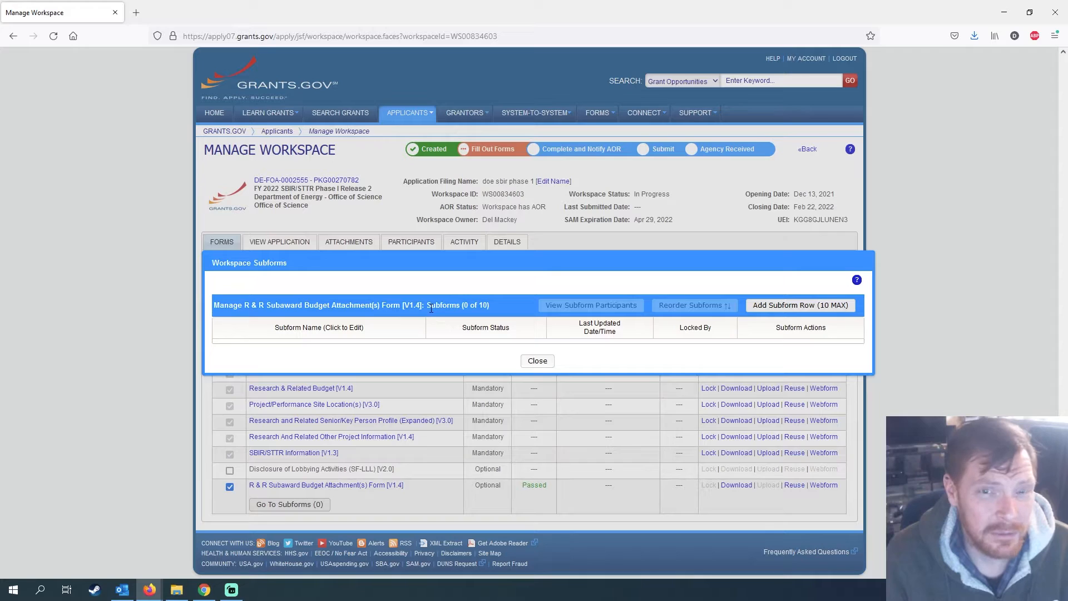
left_click(822, 304)
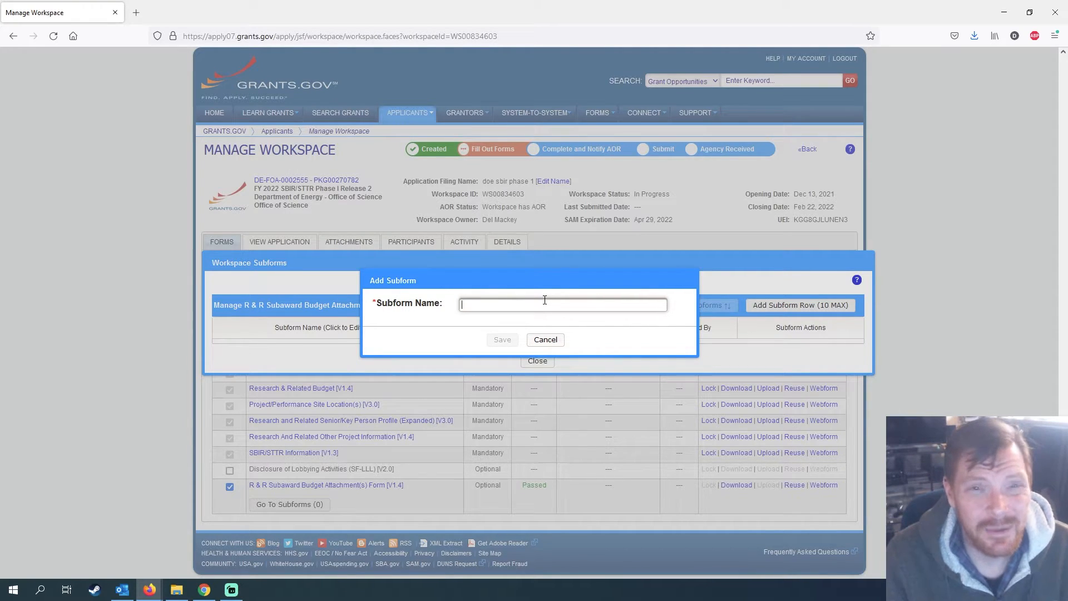
type("NMSU")
left_click(542, 318)
left_click(513, 345)
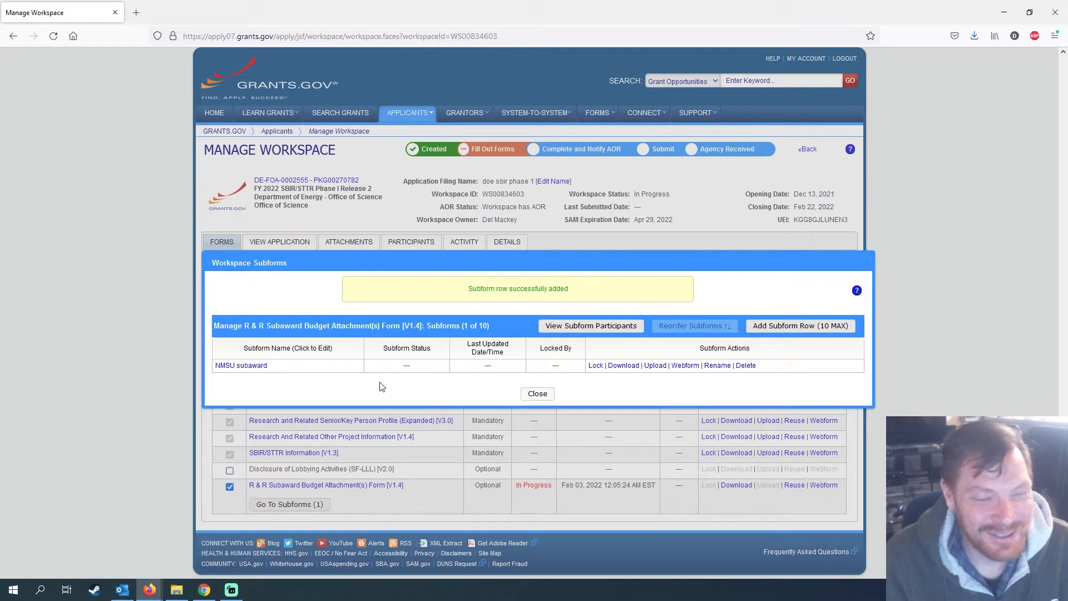
Open the NMSU subaward budget form and examine its organization information fields and budget type options, leaving them blank
left_click(252, 366)
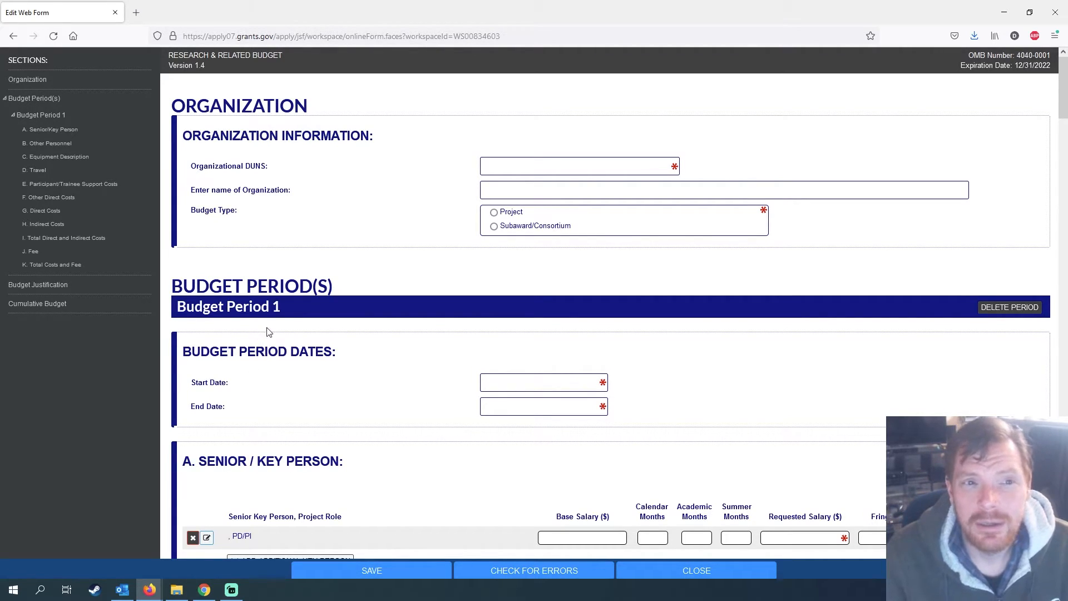
left_click(528, 166)
left_click(475, 185)
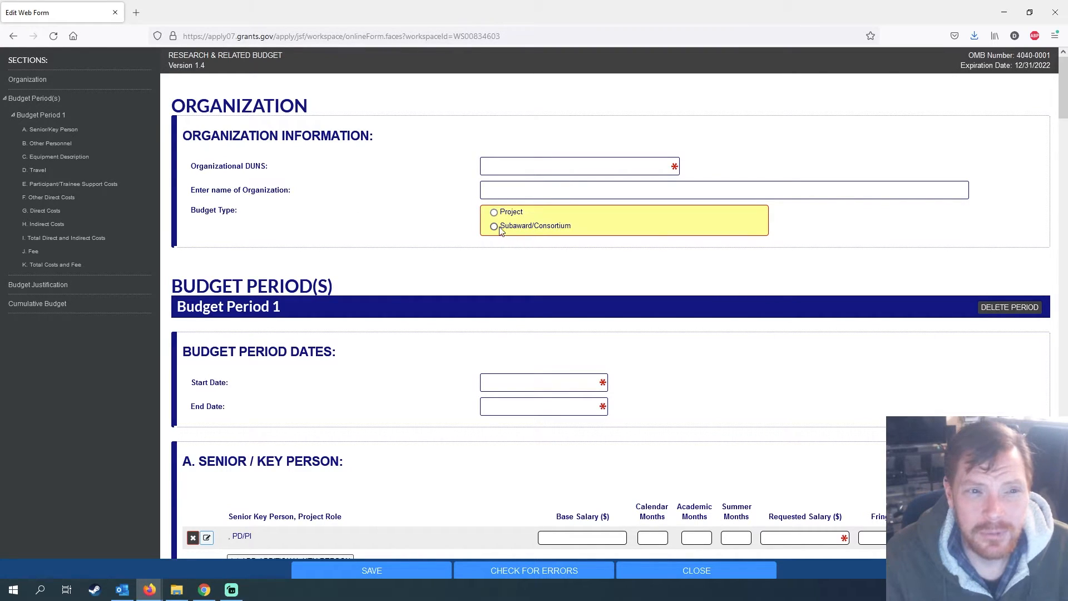
mouse_move(512, 231)
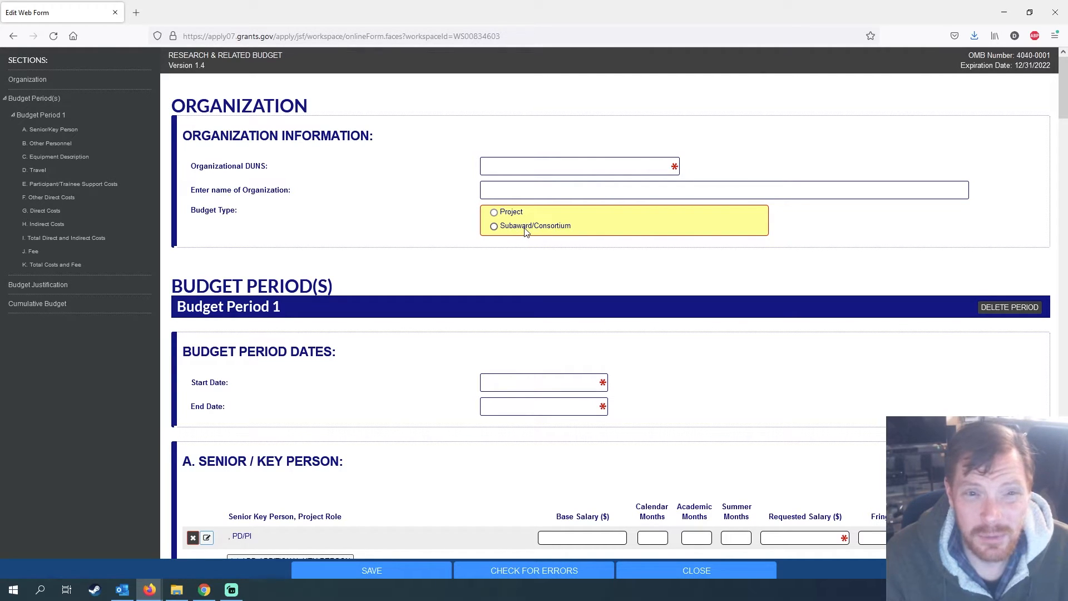
Review the subaward budget from the Budget Period 1 cost sections through Budget Justification and Cumulative Budget, then close and unlock the form
scroll(417, 261, "down", 3)
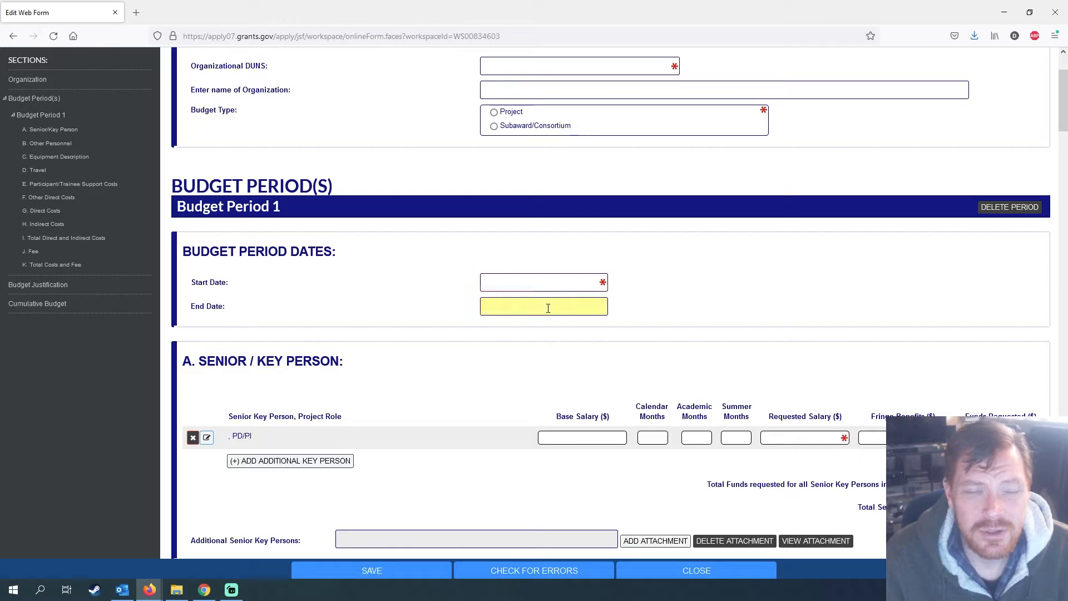
scroll(412, 346, "down", 3)
scroll(412, 346, "down", 2)
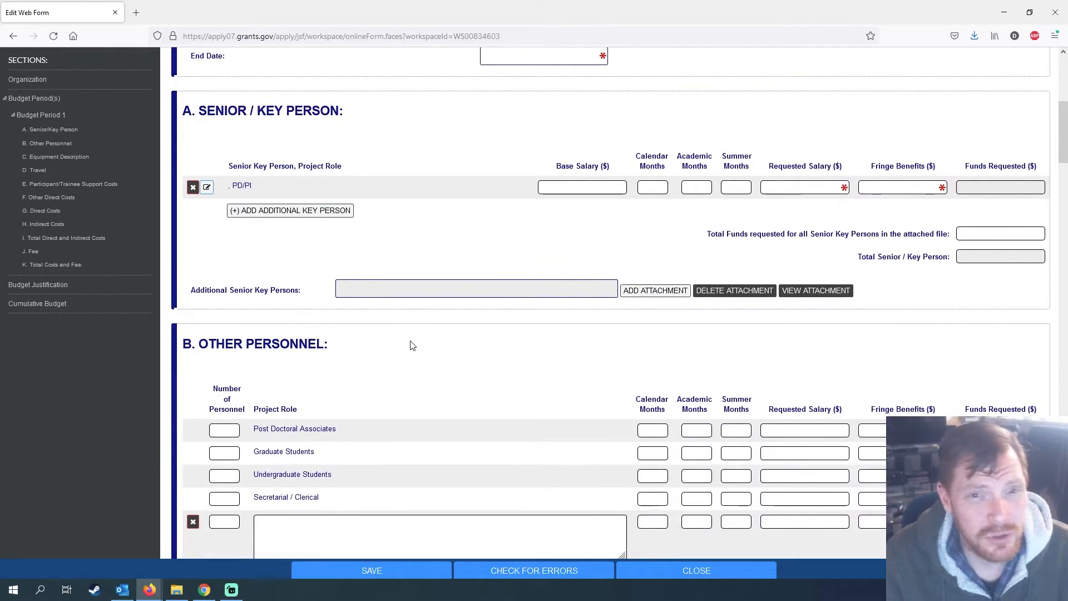
scroll(411, 346, "down", 3)
scroll(411, 346, "down", 6)
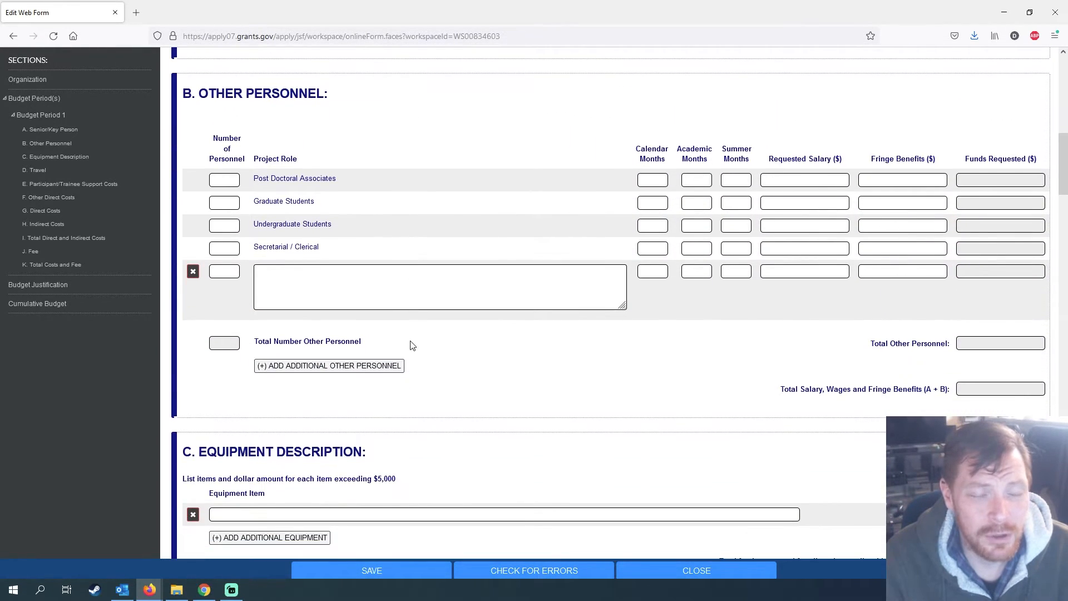
scroll(412, 346, "down", 5)
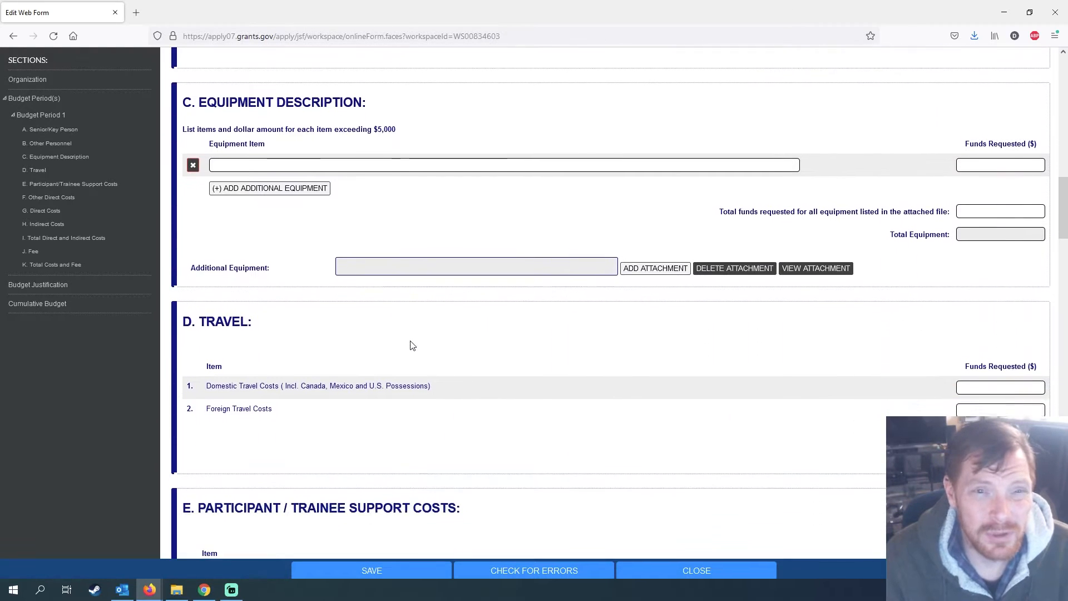
scroll(412, 346, "down", 15)
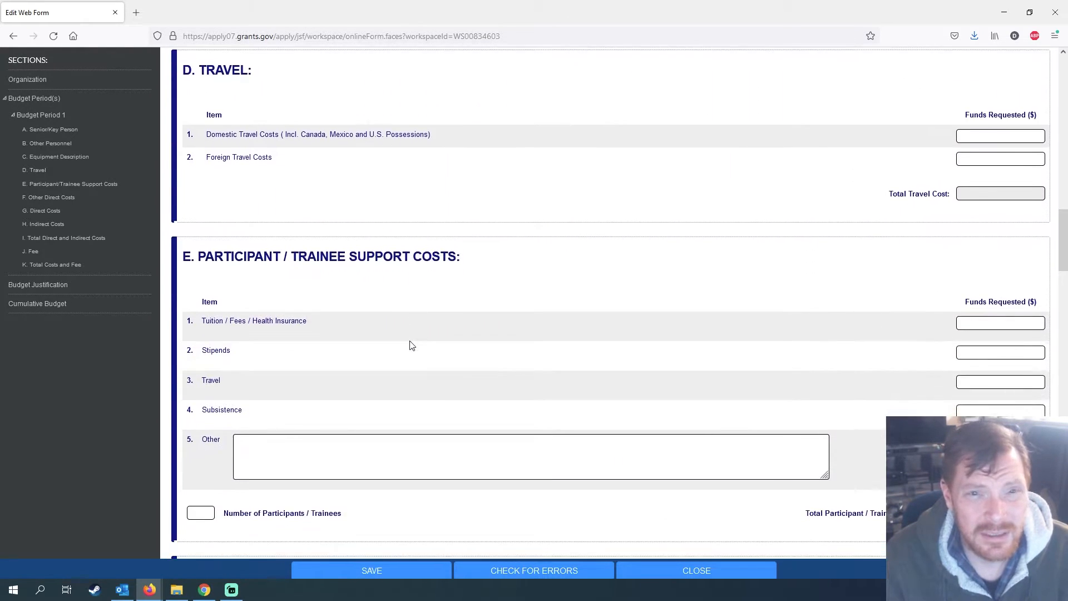
scroll(421, 347, "down", 20)
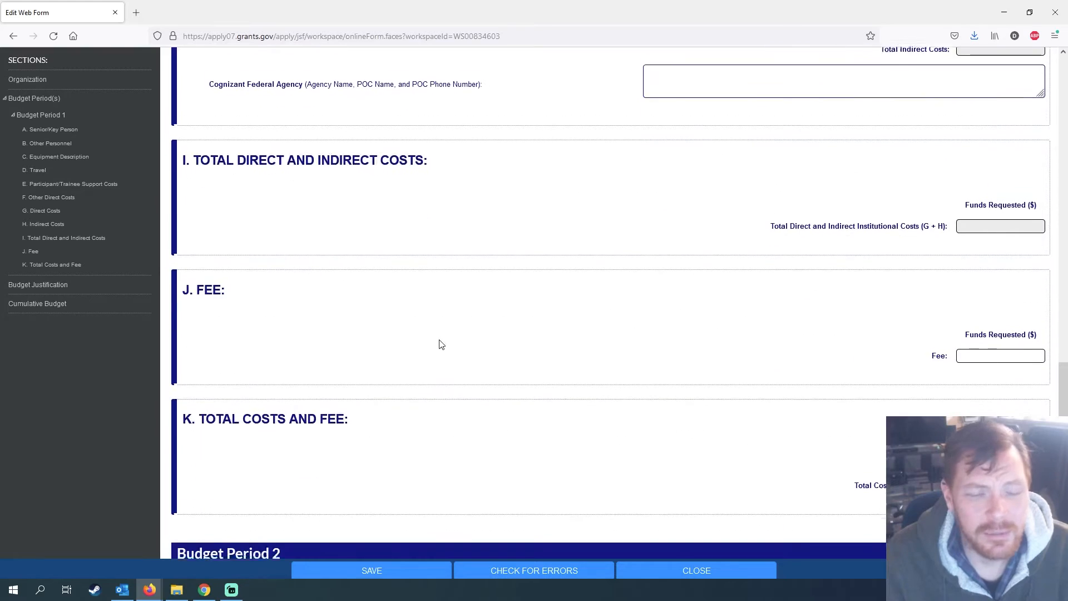
scroll(444, 352, "up", 3)
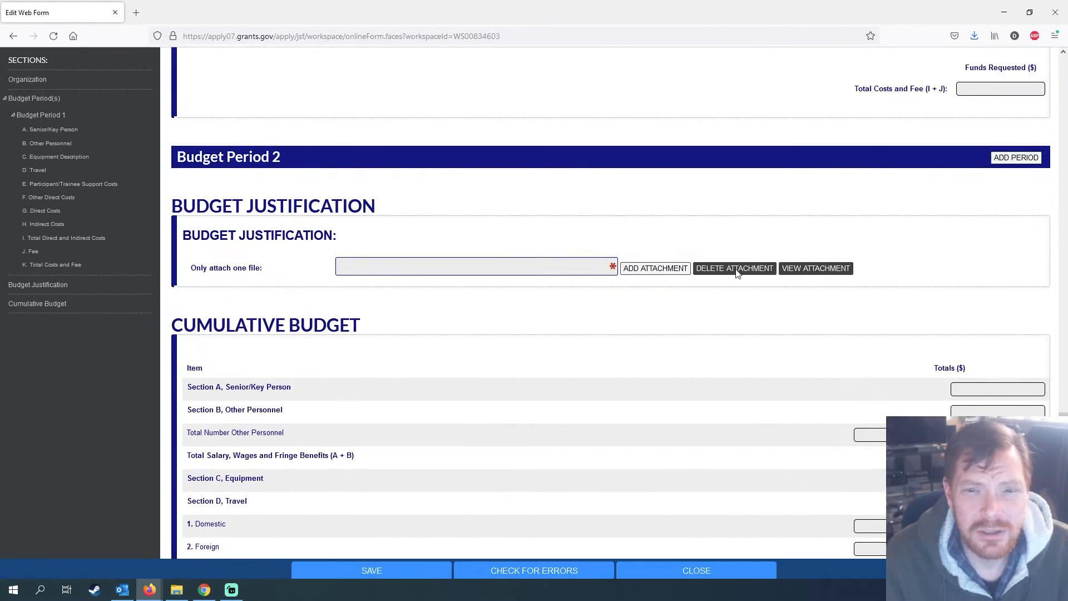
left_click(681, 572)
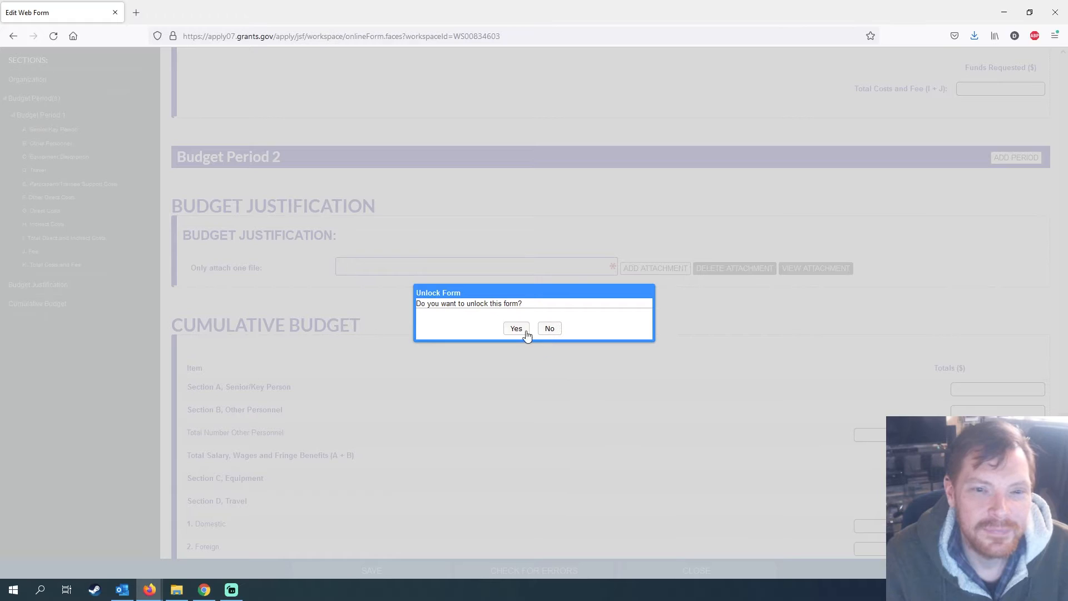
left_click(507, 330)
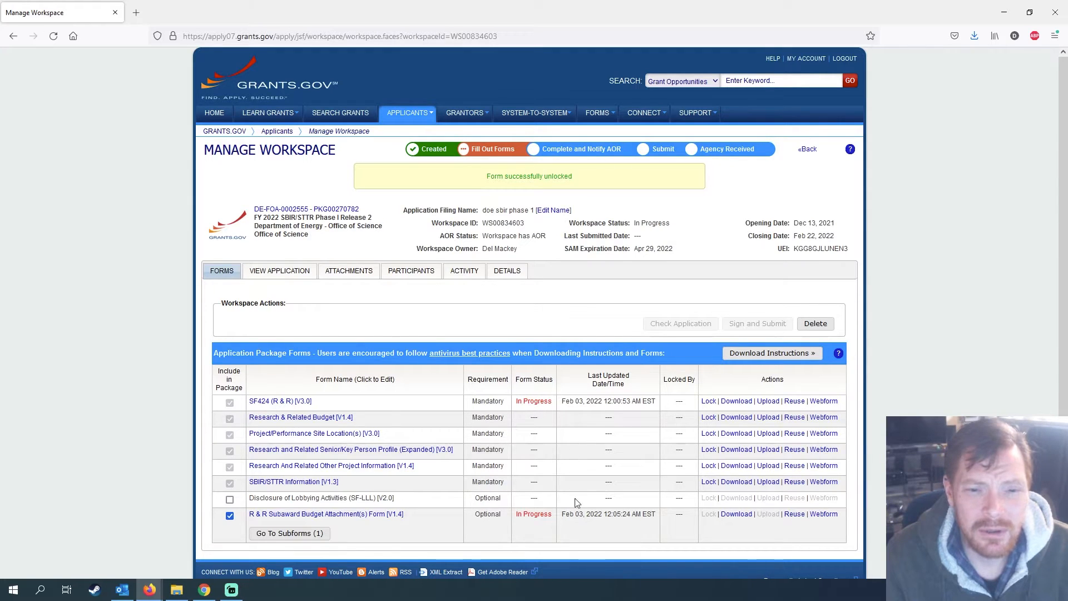
Examine the form status of each mandatory and optional form in the application package
double_click(534, 482)
double_click(538, 500)
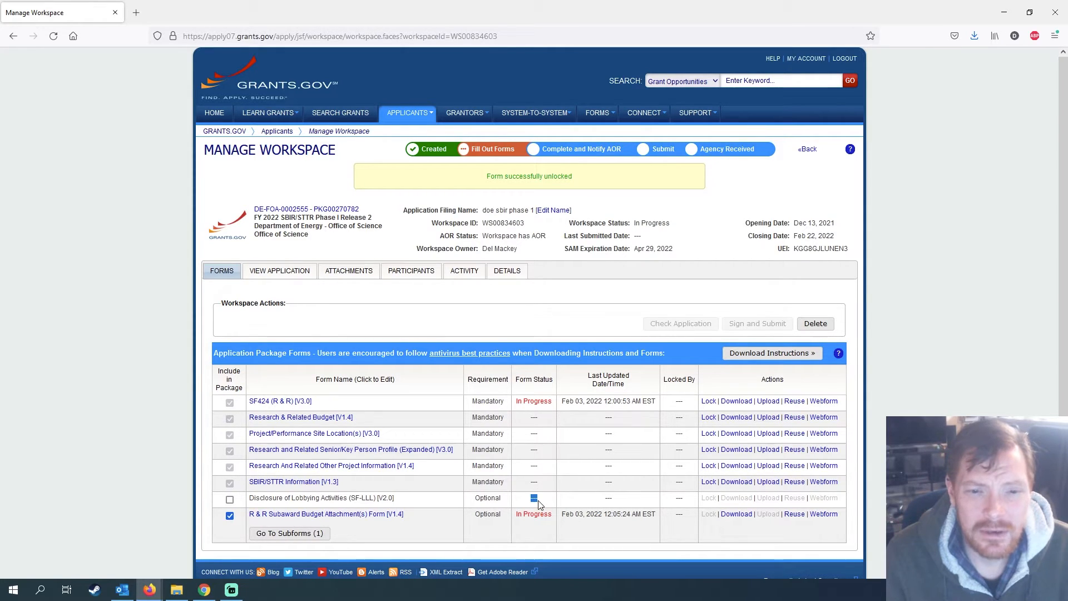
left_click(539, 501)
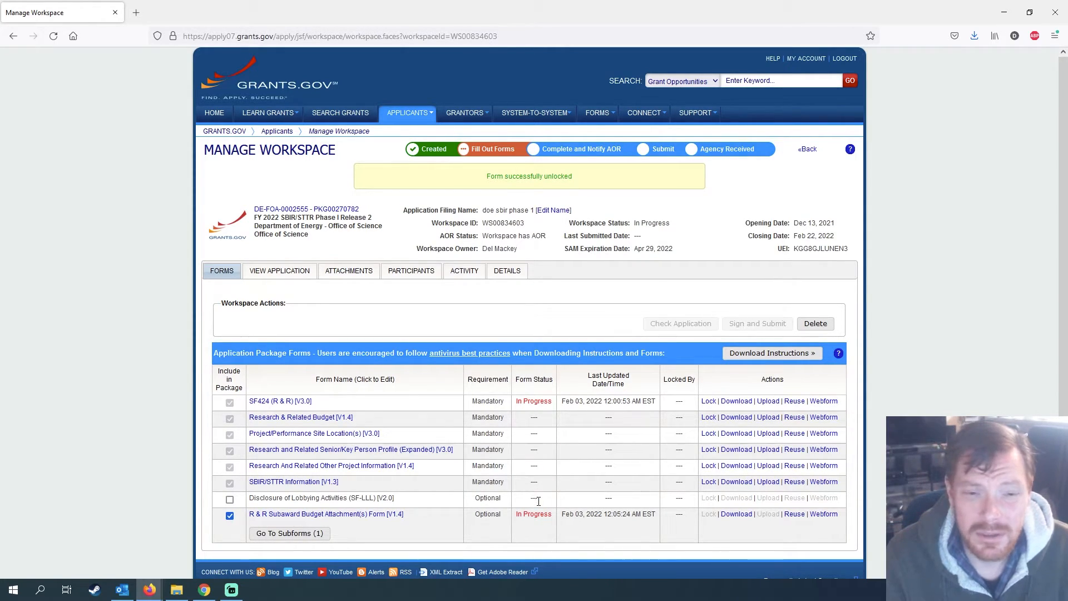
double_click(535, 419)
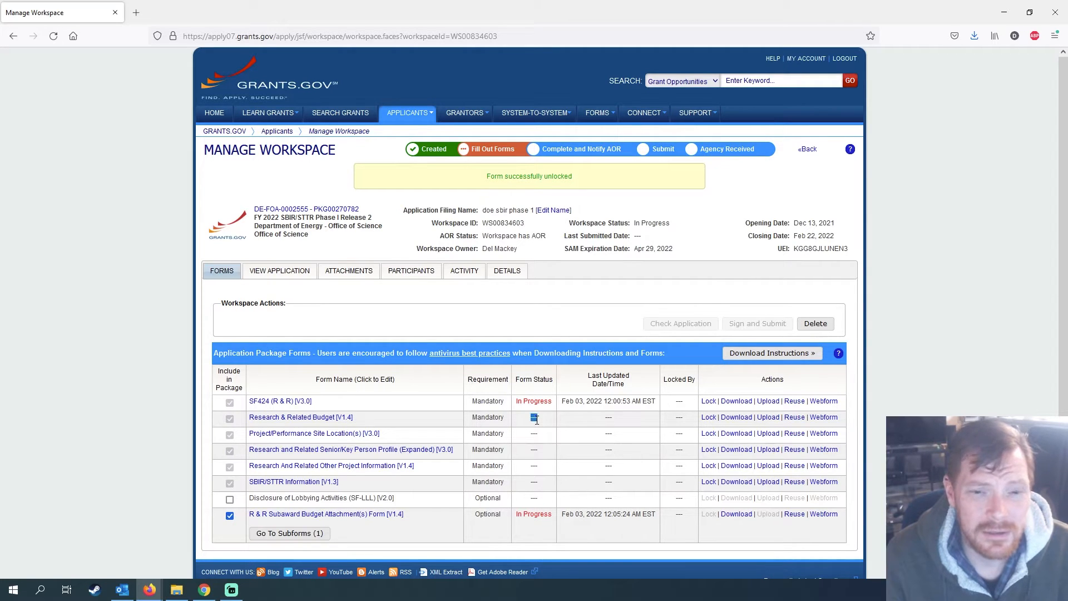
left_click(530, 456)
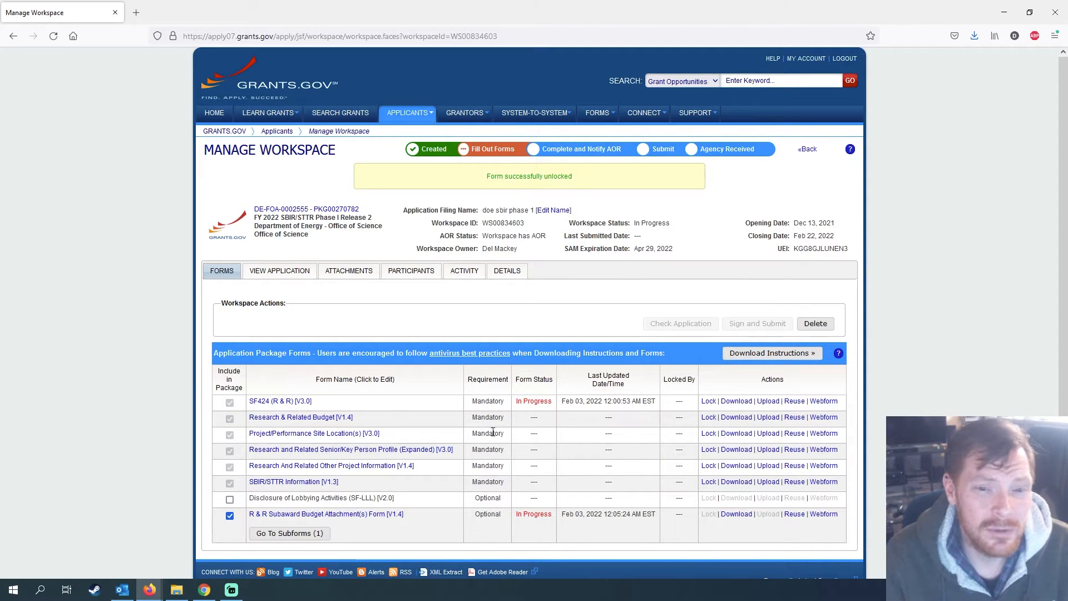
left_click_drag(517, 399, 550, 401)
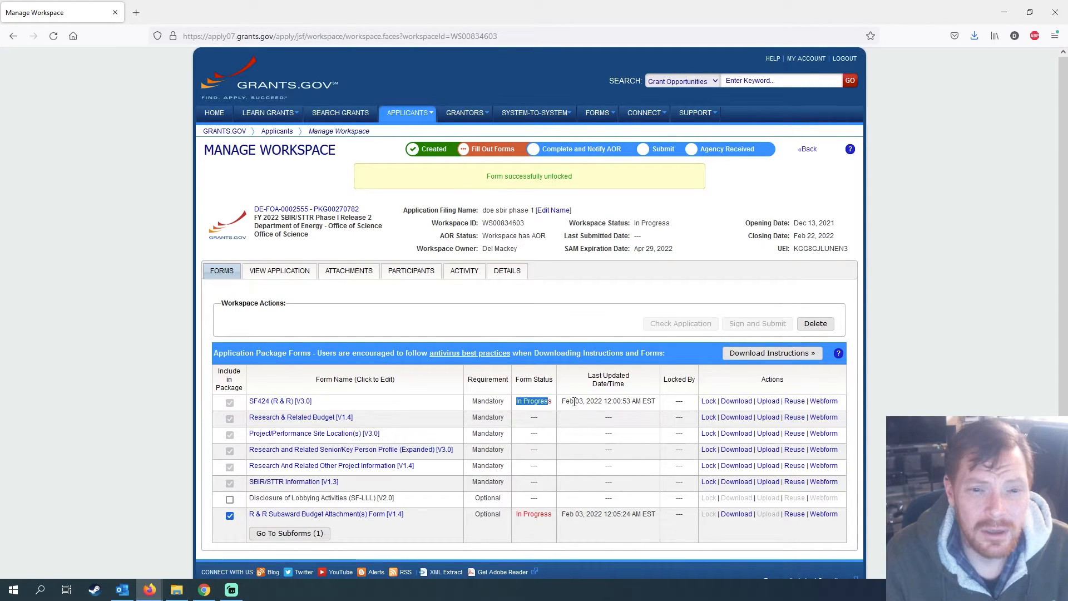
left_click(541, 402)
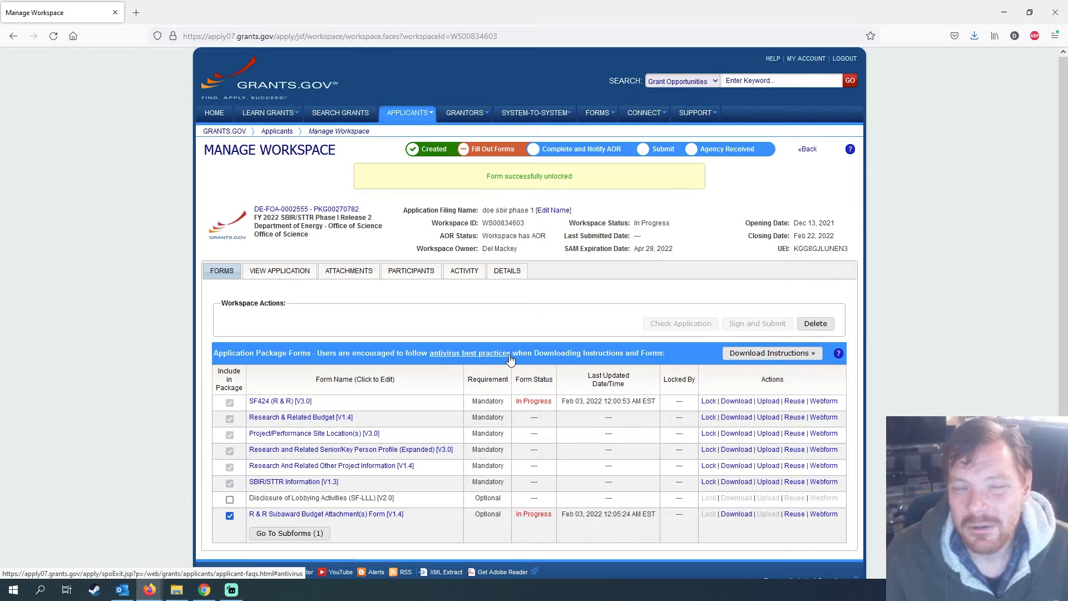
Go to the Manage Workspaces page from the Applicant Center and search for workspaces with the default criteria
left_click(411, 111)
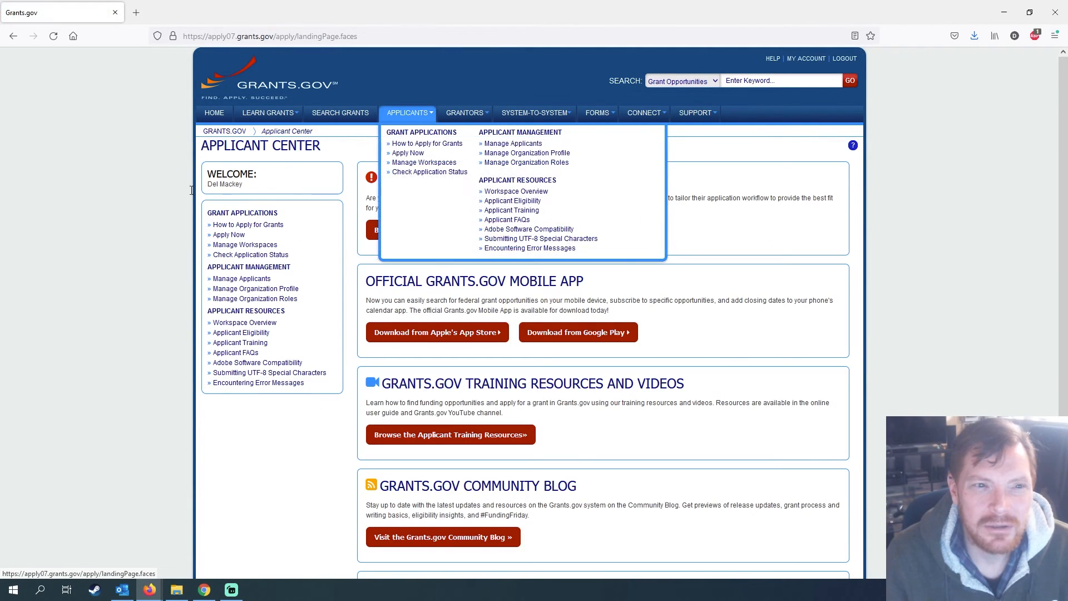
left_click(251, 254)
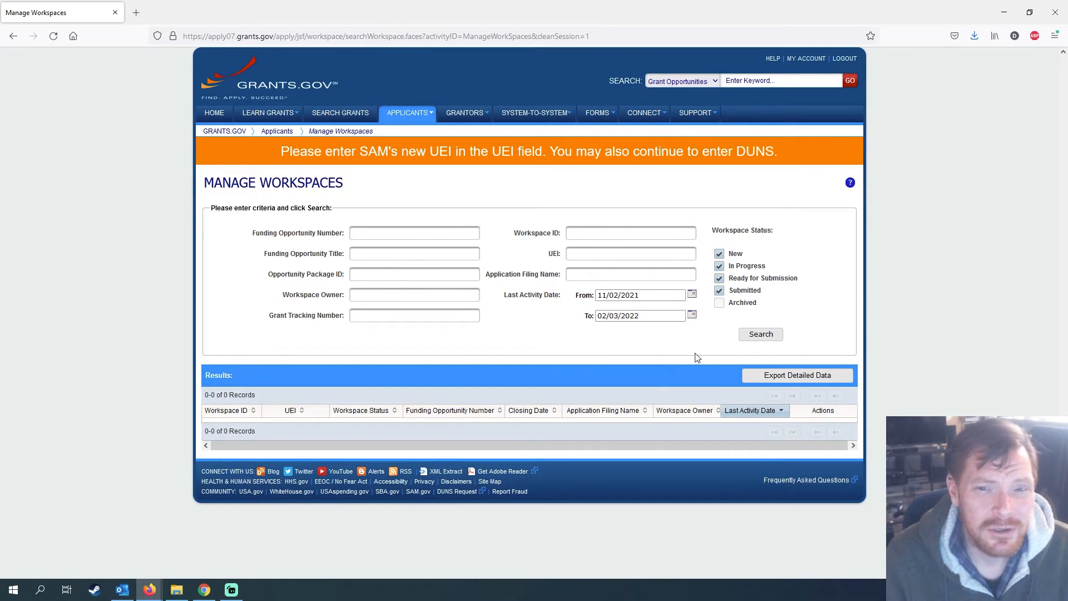
left_click(768, 336)
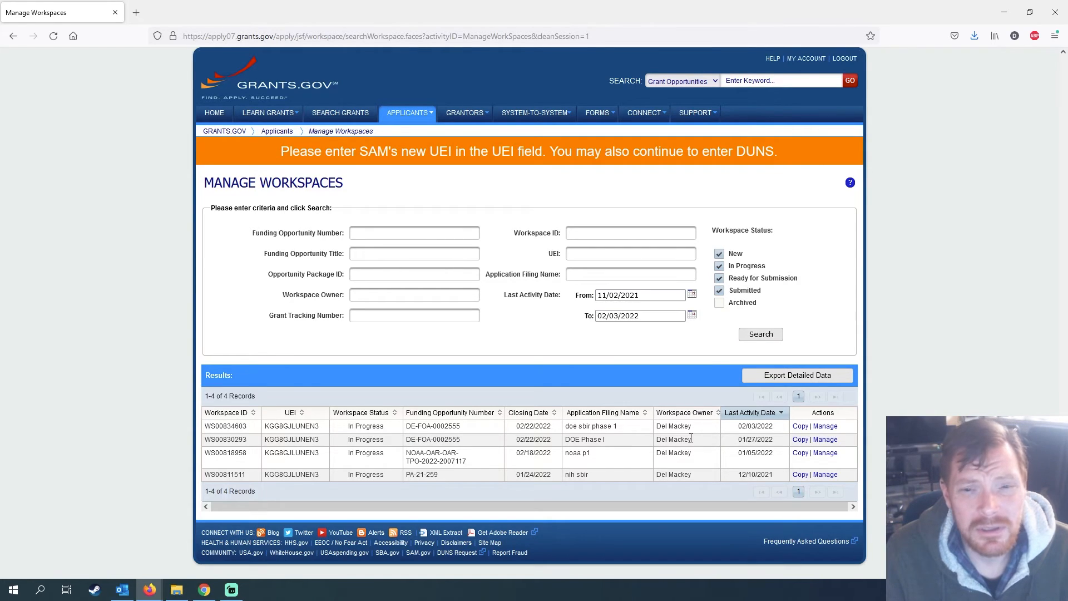
Open the Copy Workspace page for the "doe sbir phase 1" workspace, look at its opportunity fields and cancel the copy
left_click(800, 426)
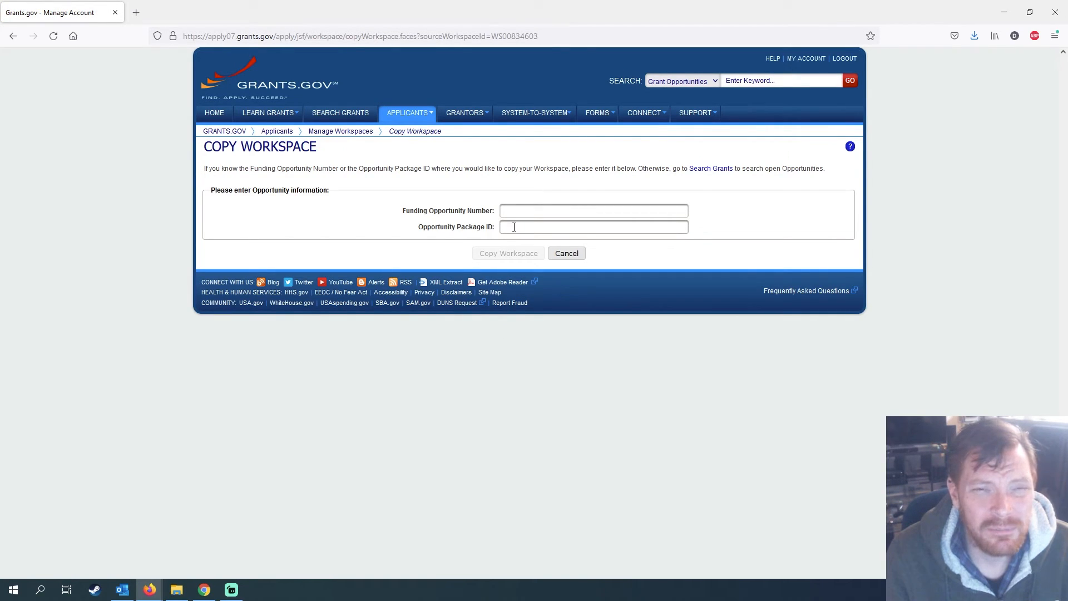
left_click(511, 209)
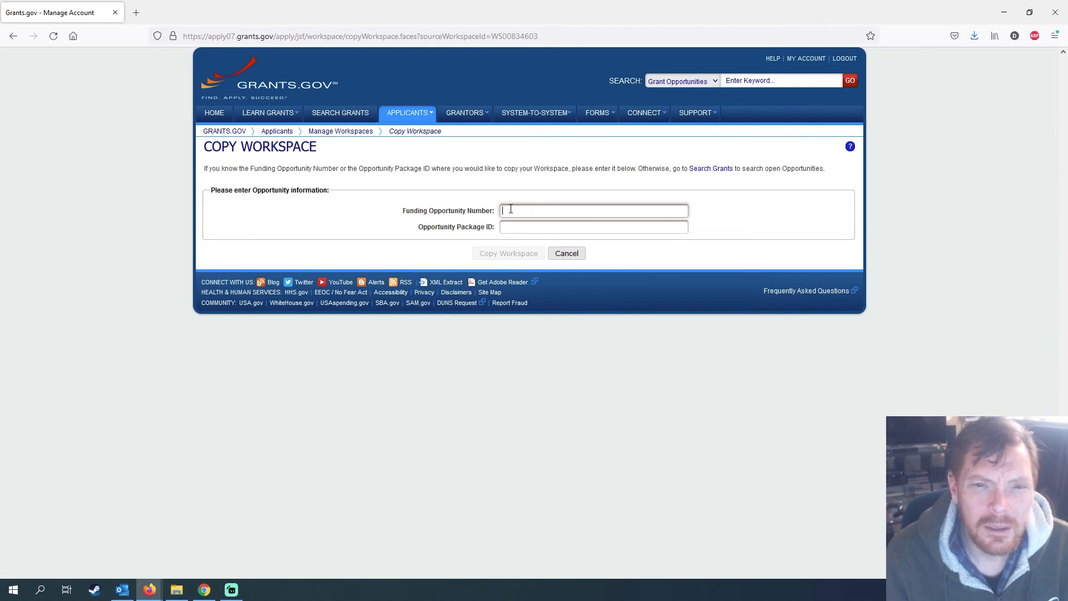
left_click(572, 254)
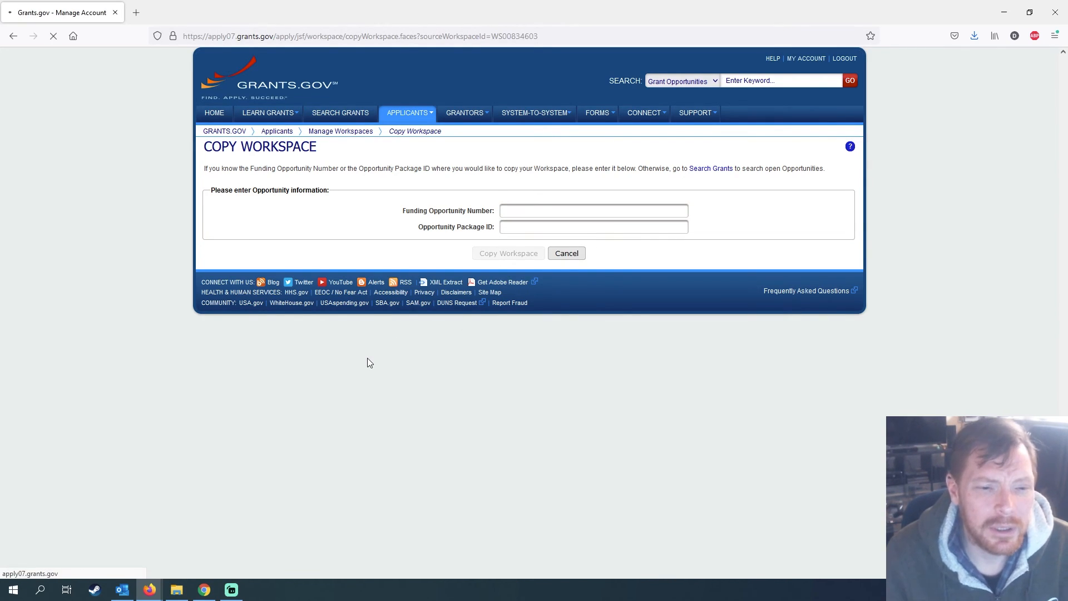